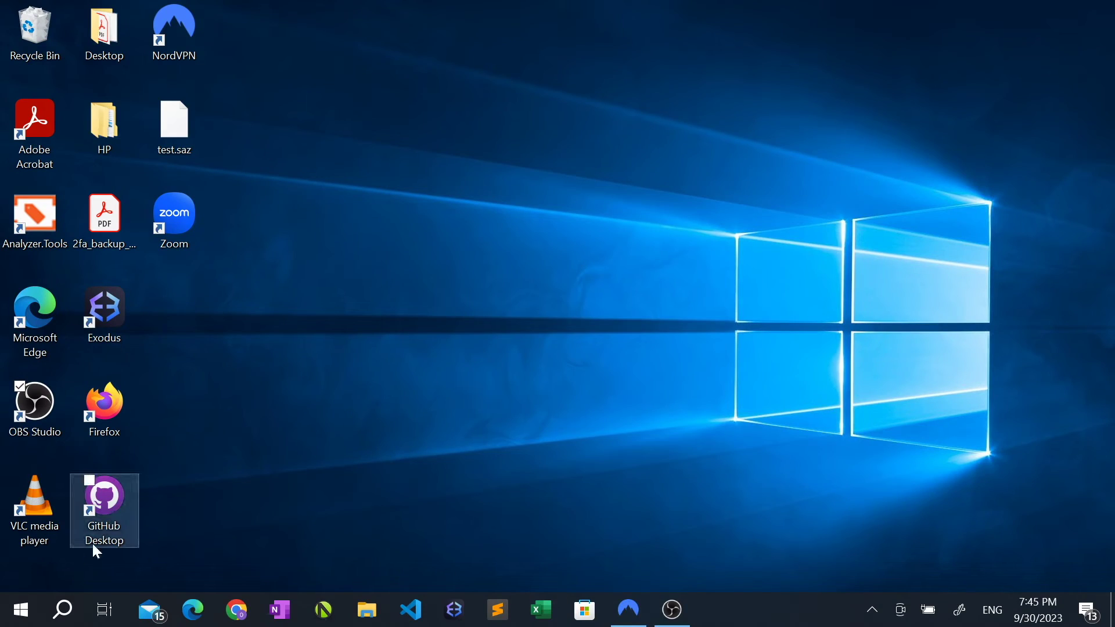
Search Windows for 'cmd' and run Command Prompt as administrator, ending at the system32 prompt
left_click(69, 621)
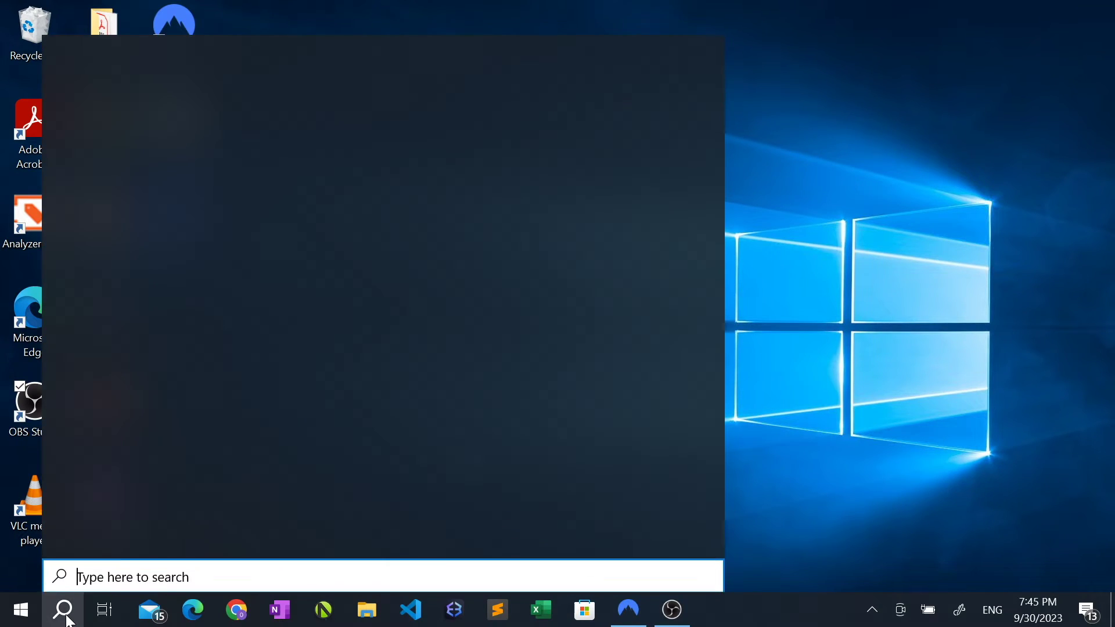
type("cmd")
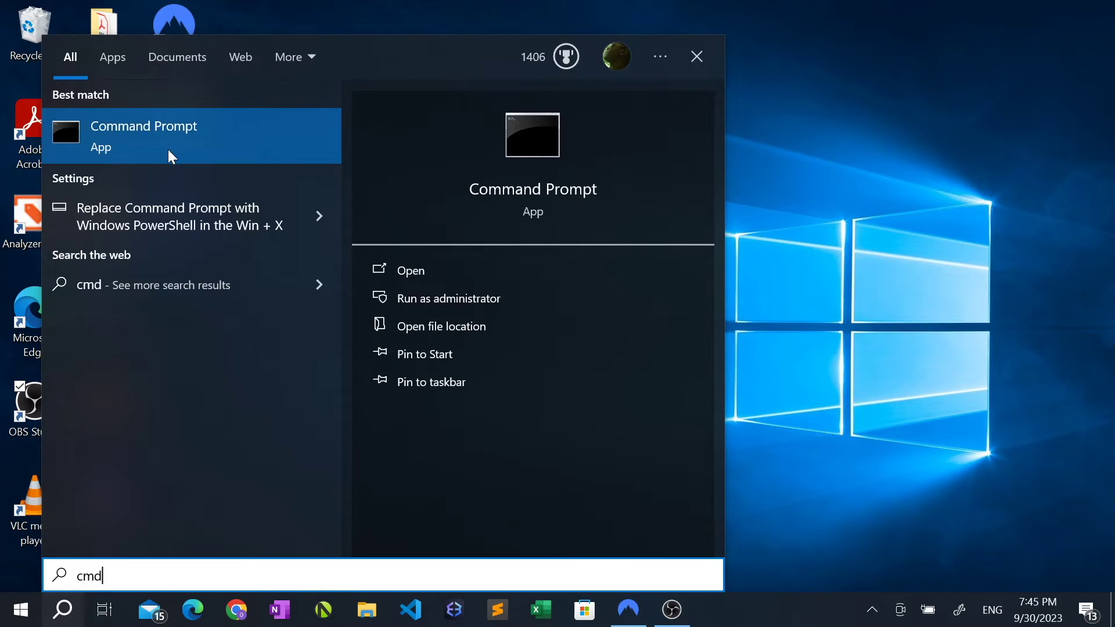
right_click(170, 150)
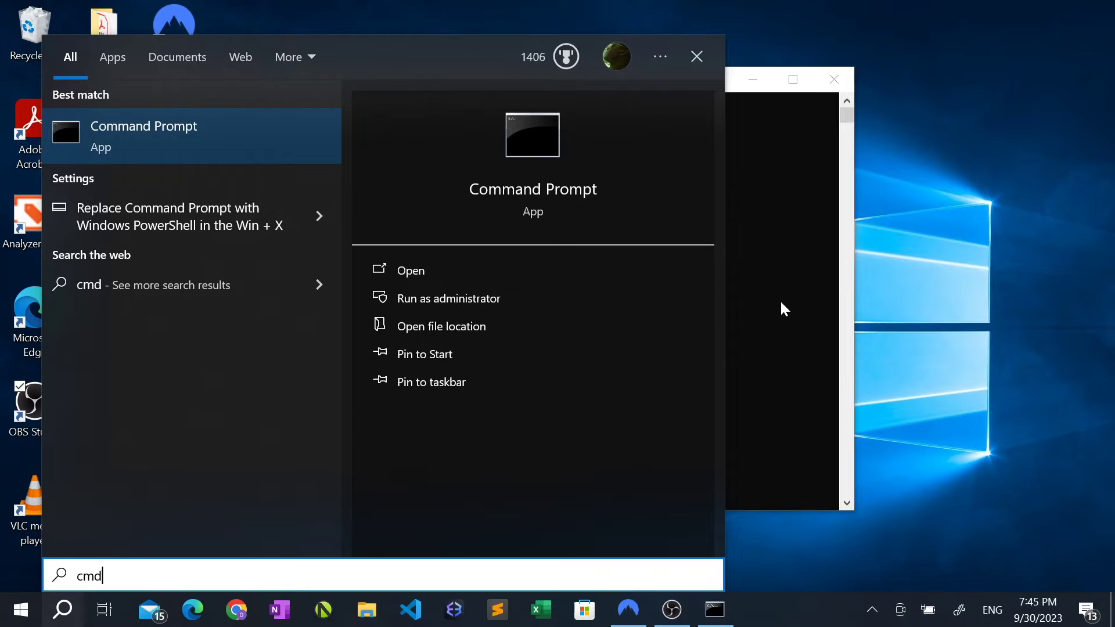
left_click(782, 308)
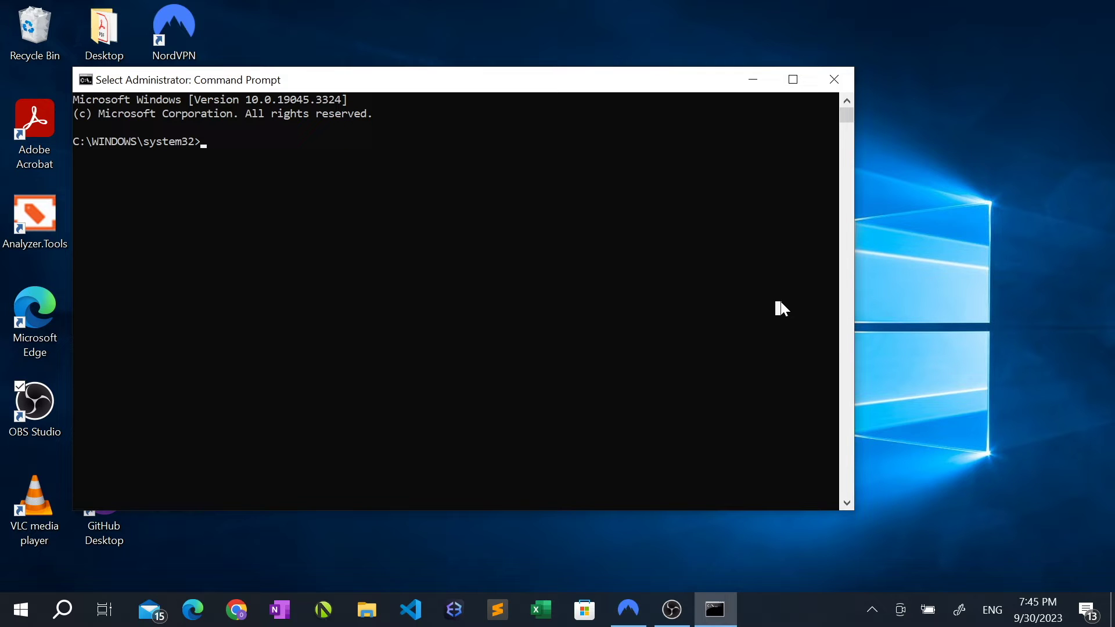
Start the new-account command by entering net user " at the administrator prompt
type("net user \"iPhone\" \"password\" /add")
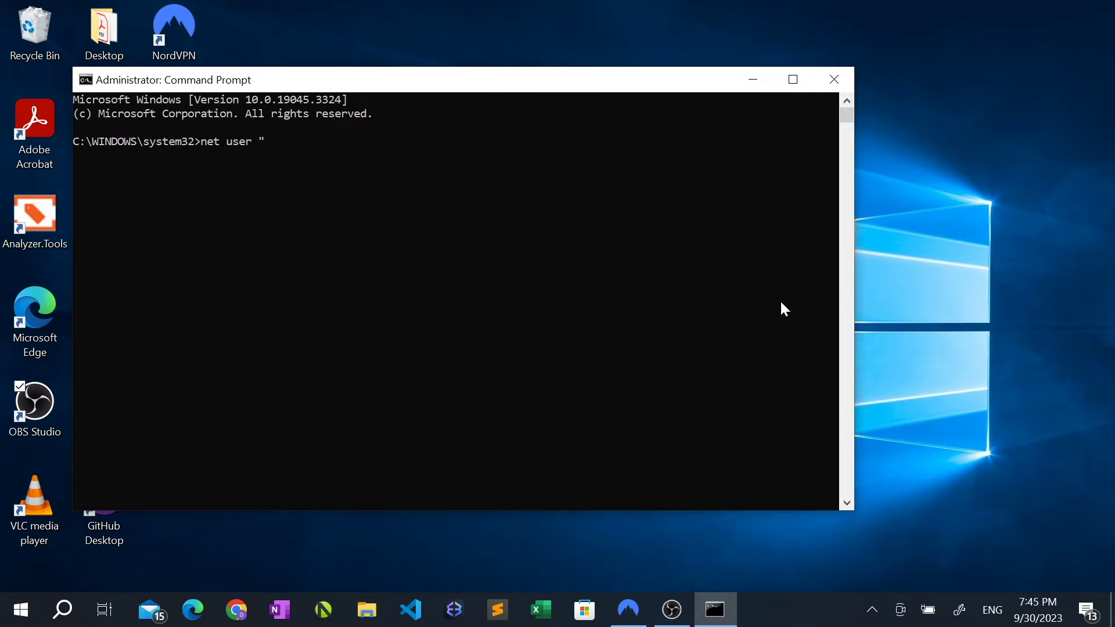
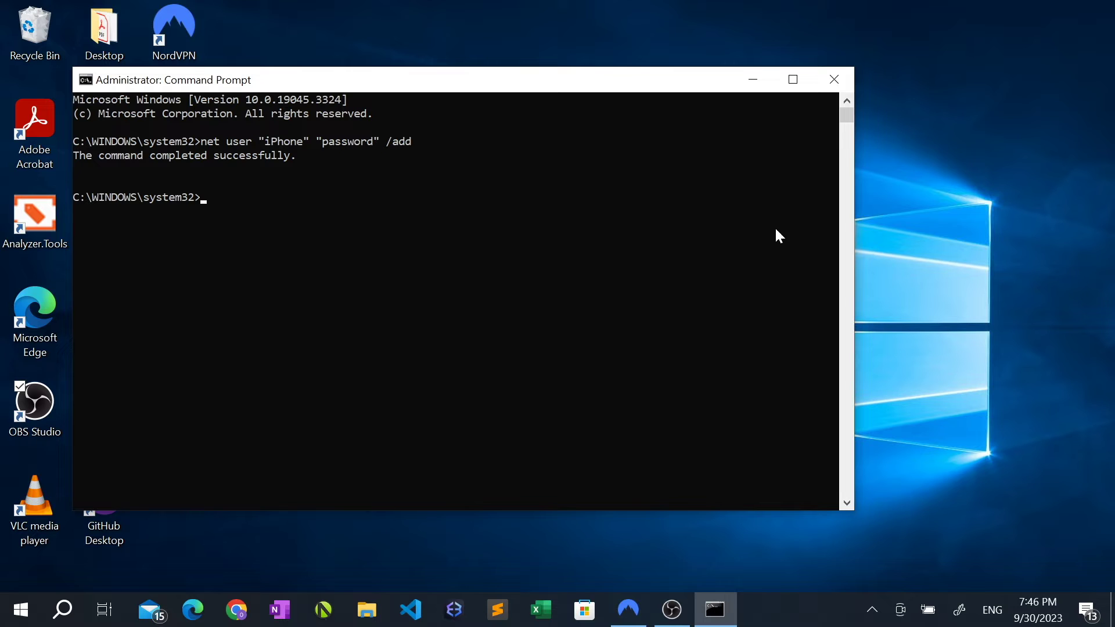
Close the leftover Command Prompt and add a new desktop folder named 'iPhone'
left_click(834, 81)
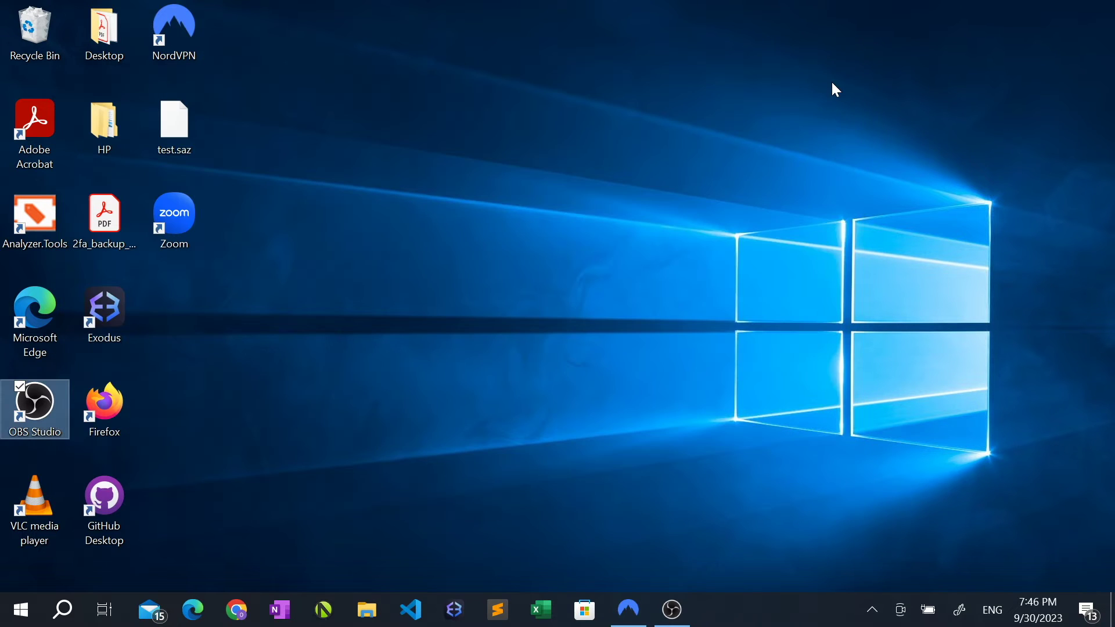
right_click(240, 341)
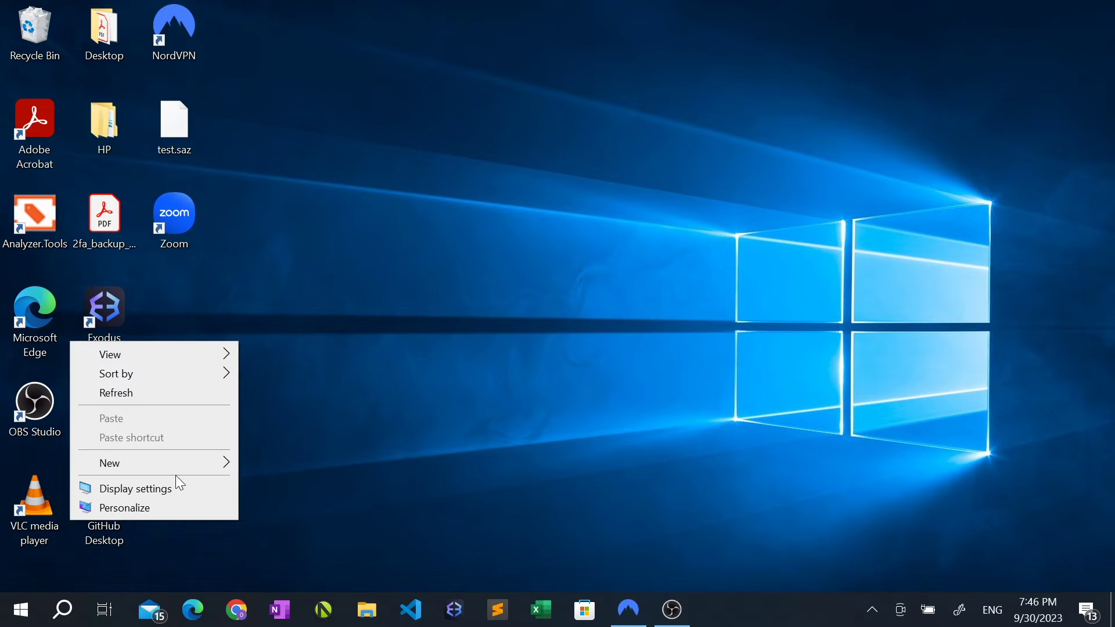
mouse_move(171, 461)
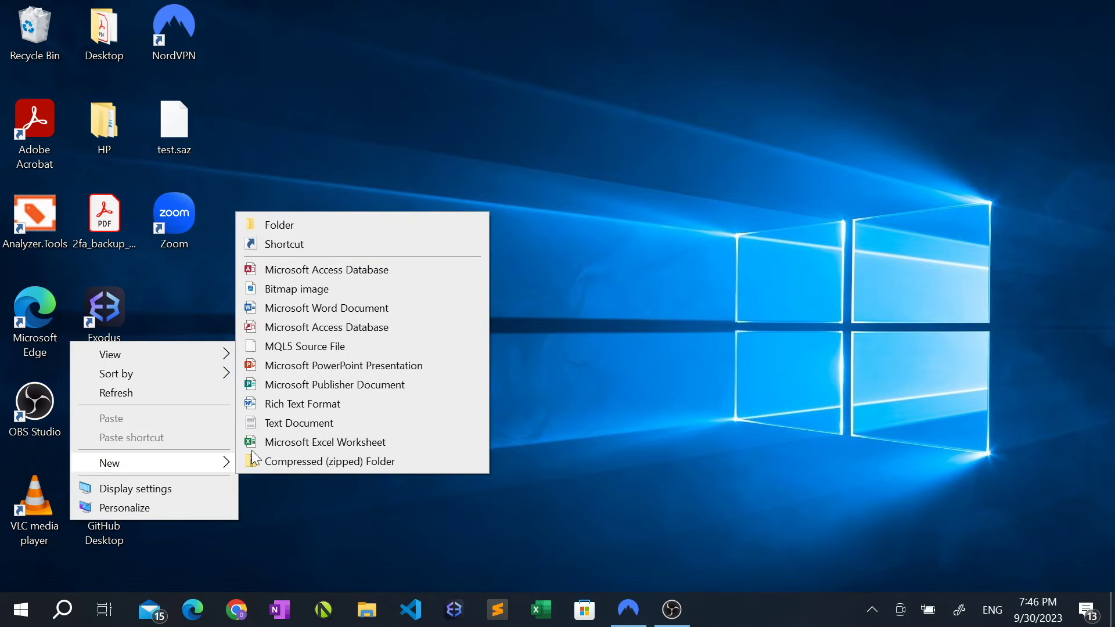
left_click(340, 232)
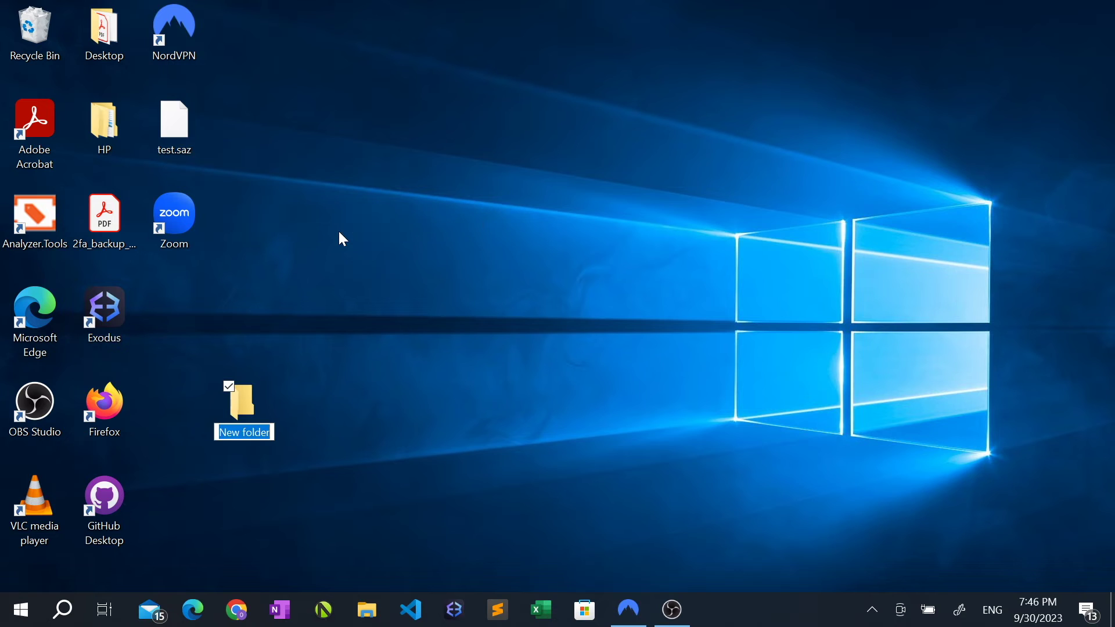
type("iPhone")
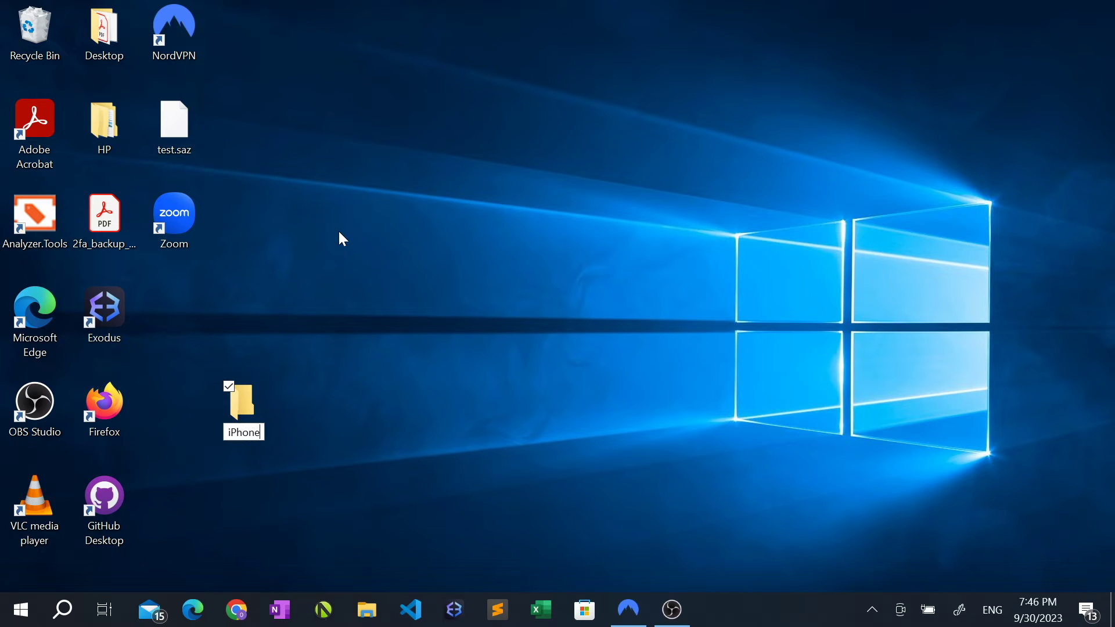
key("Return")
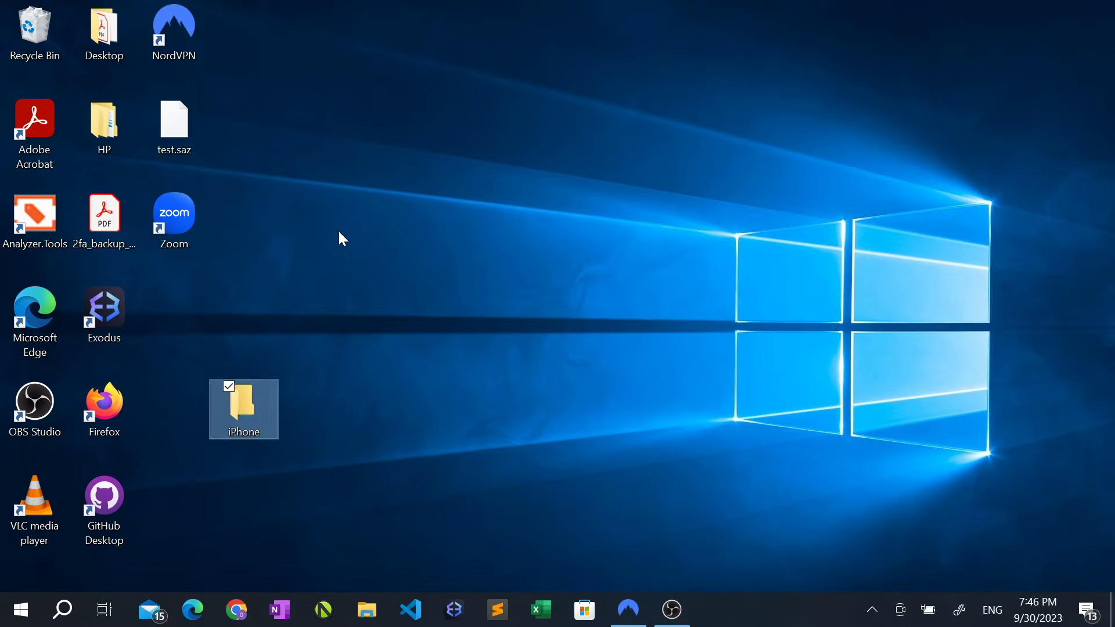
right_click(244, 428)
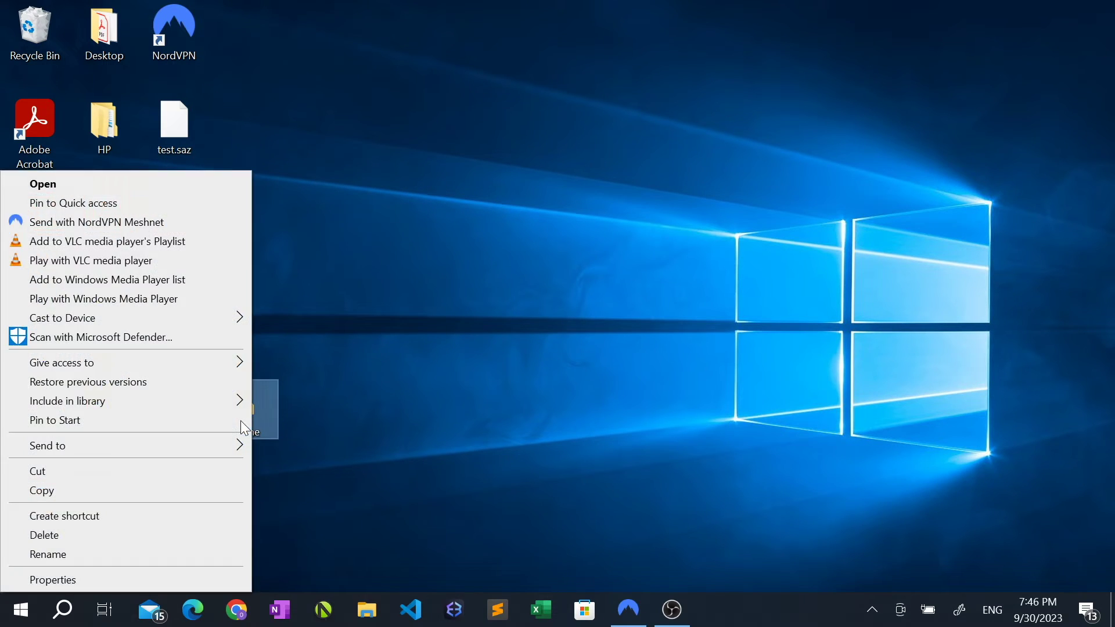
Share the iPhone folder with the local iPhone user at Read/Write permission
left_click(146, 580)
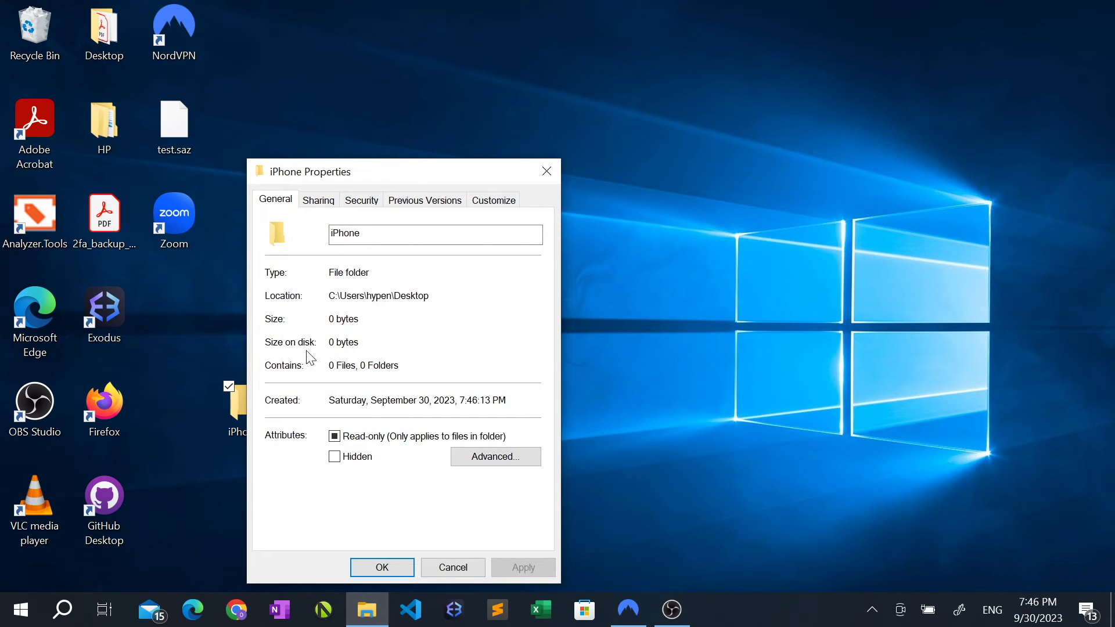
left_click(317, 203)
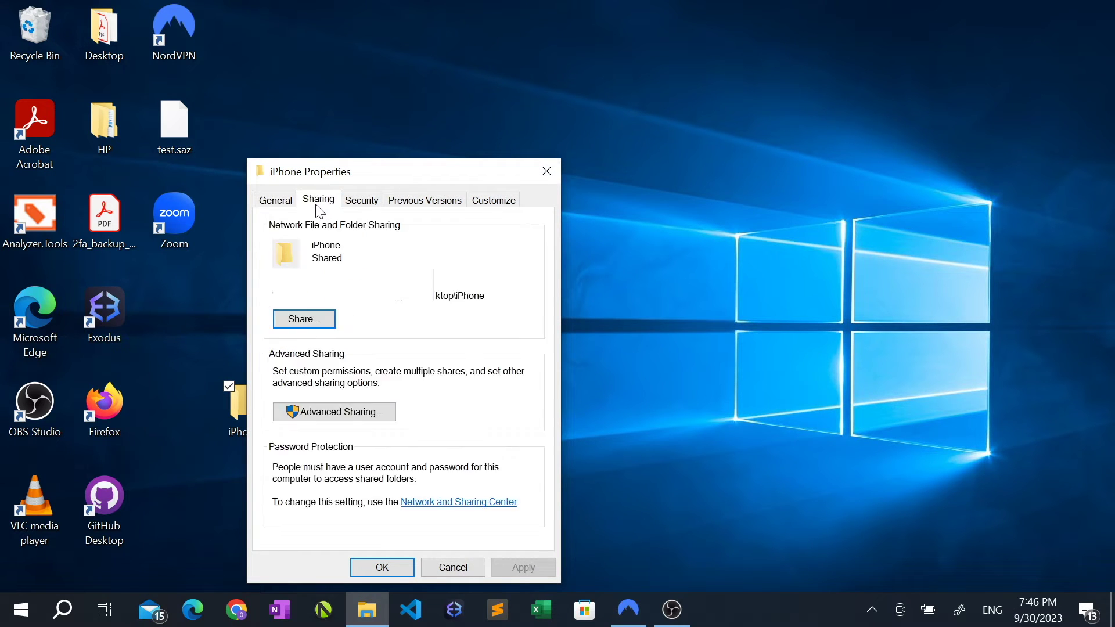
left_click(297, 320)
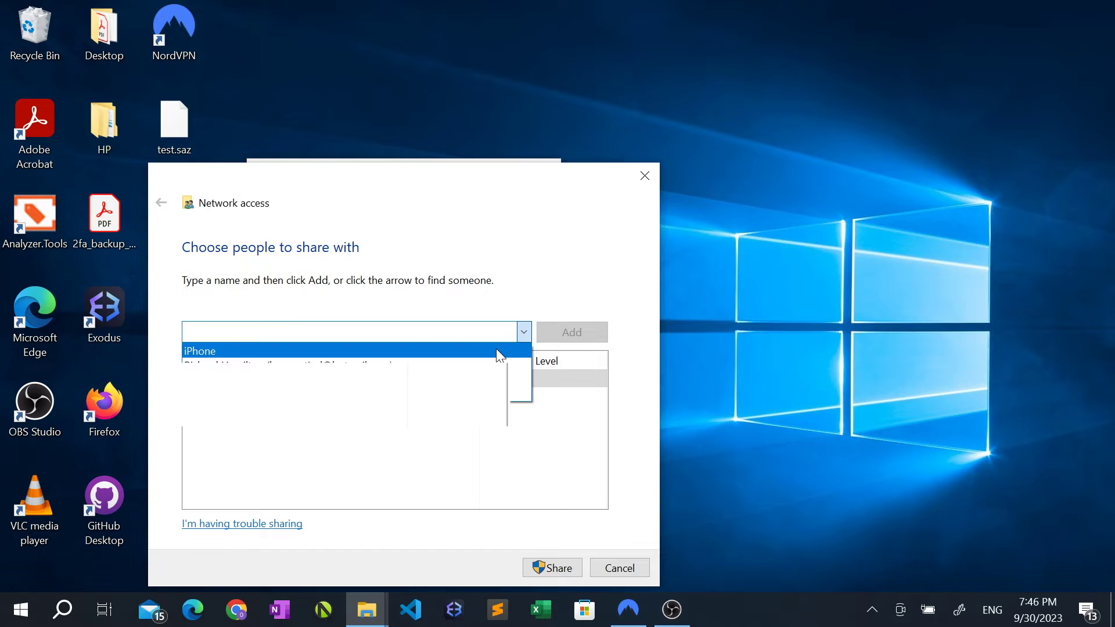
left_click(497, 350)
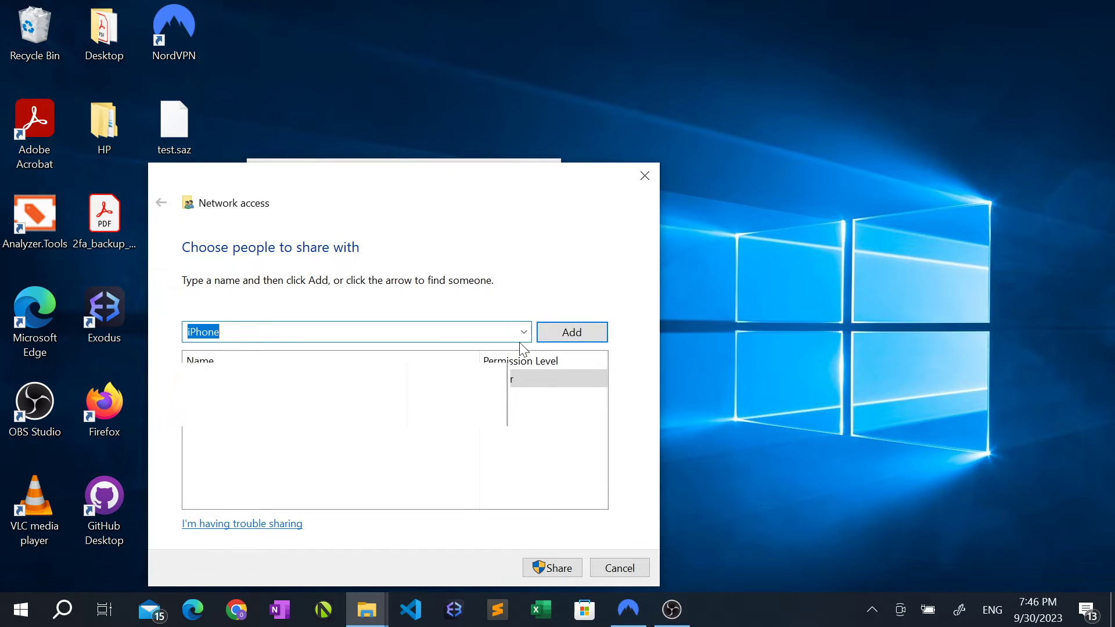
left_click(570, 342)
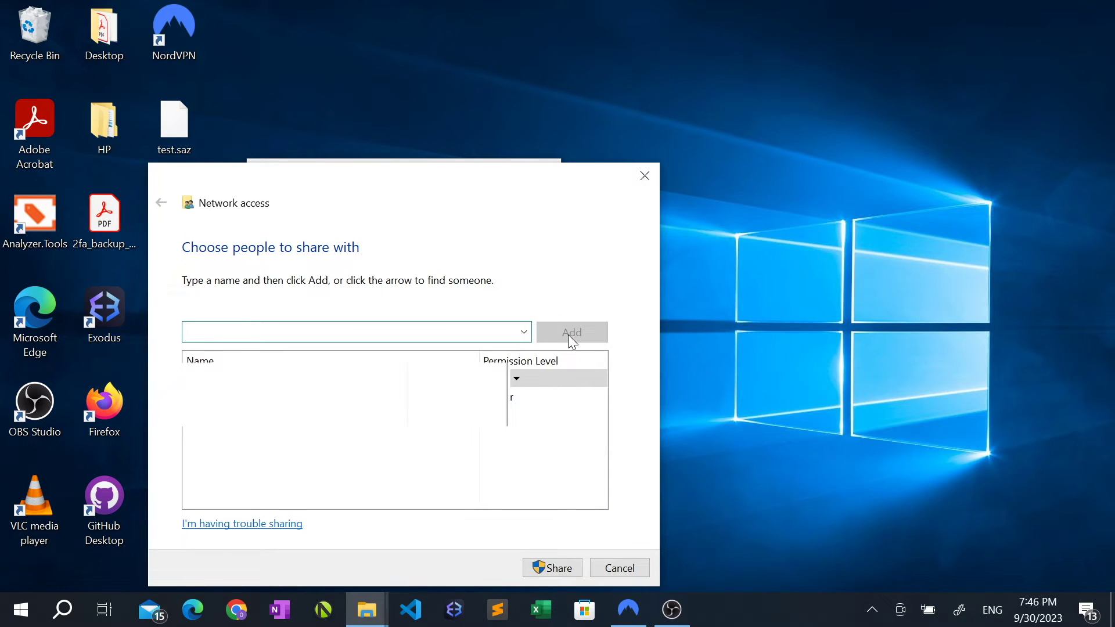
left_click(516, 378)
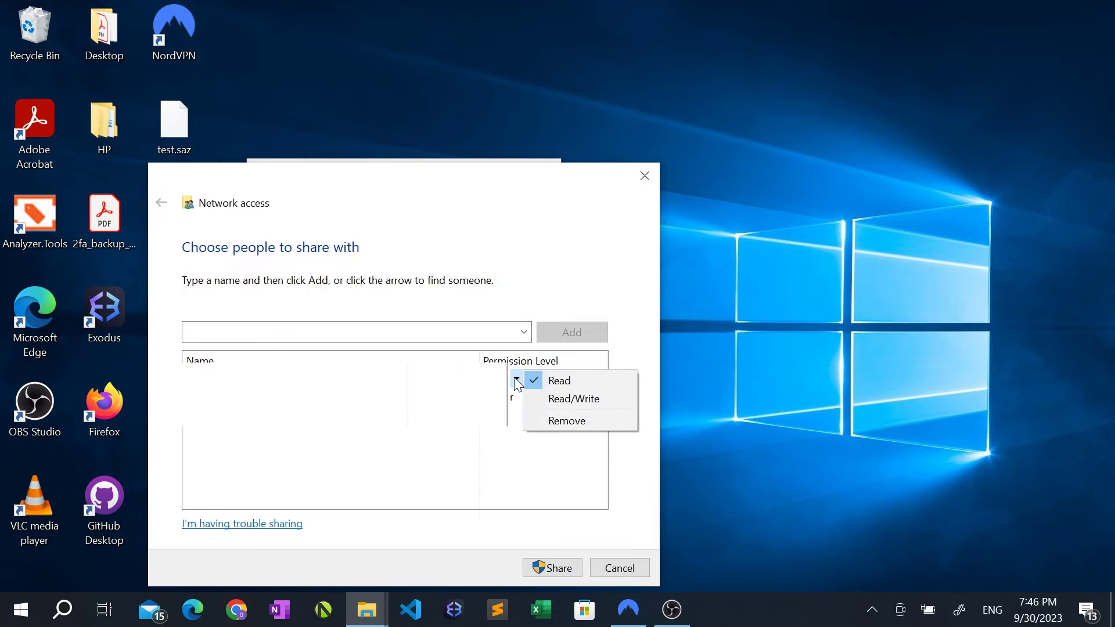
left_click(599, 398)
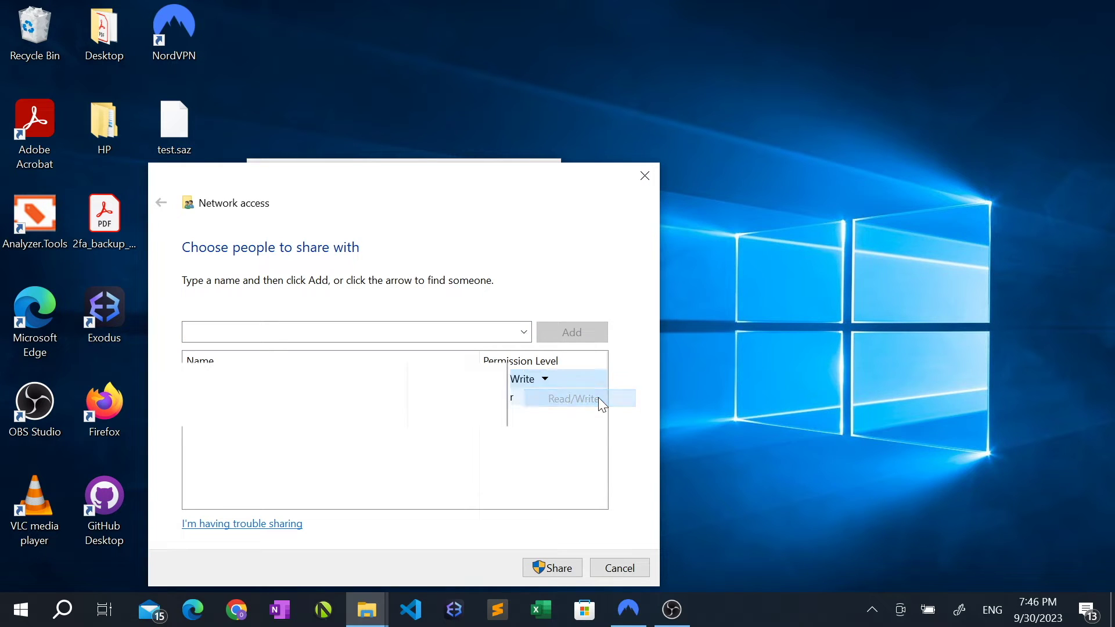
left_click(562, 571)
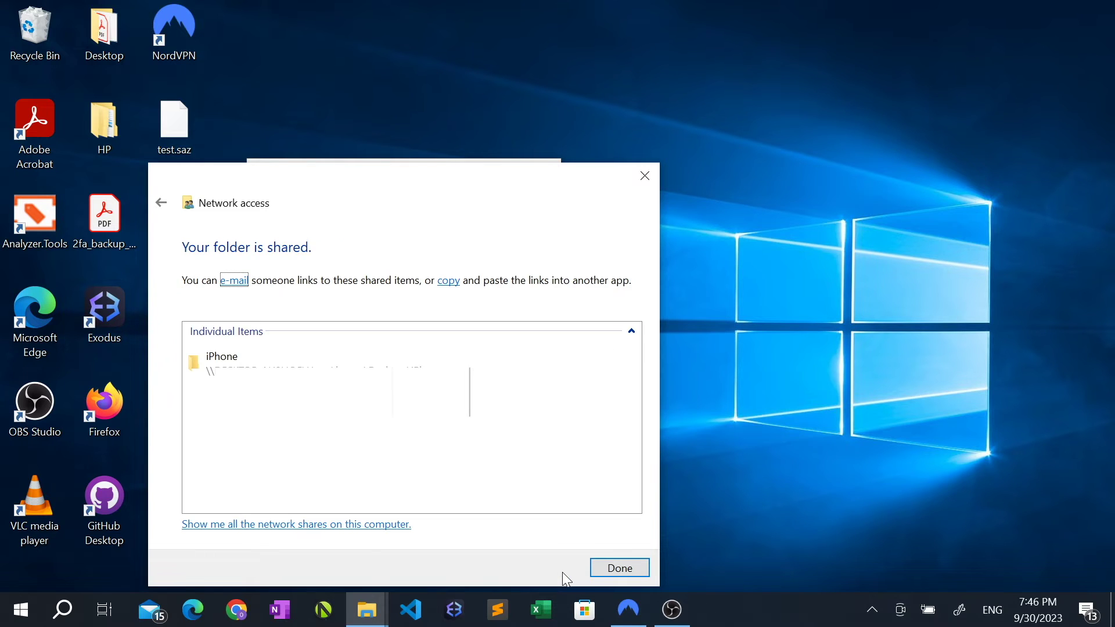
left_click(619, 567)
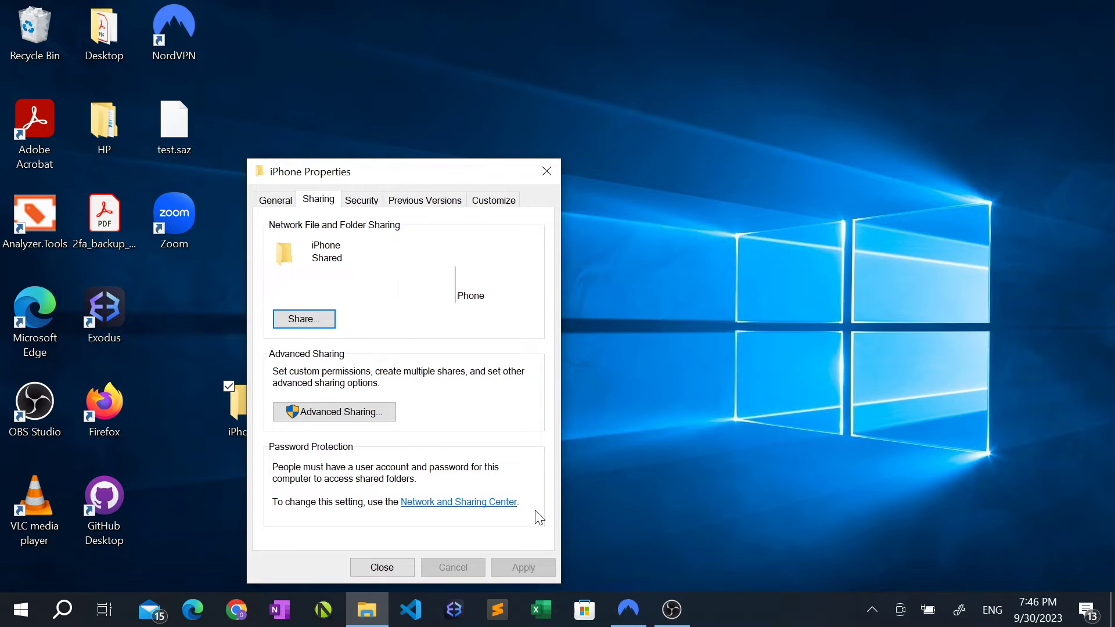
Enable 'Share this folder' in Advanced Sharing and add the iPhone user to share permissions
left_click(353, 413)
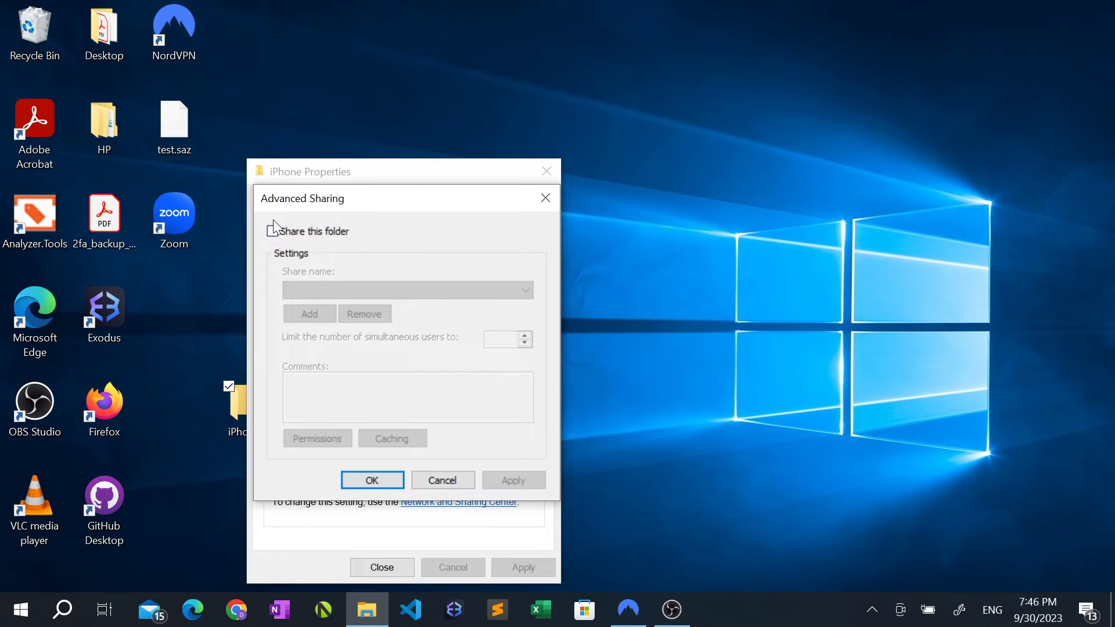
left_click(273, 232)
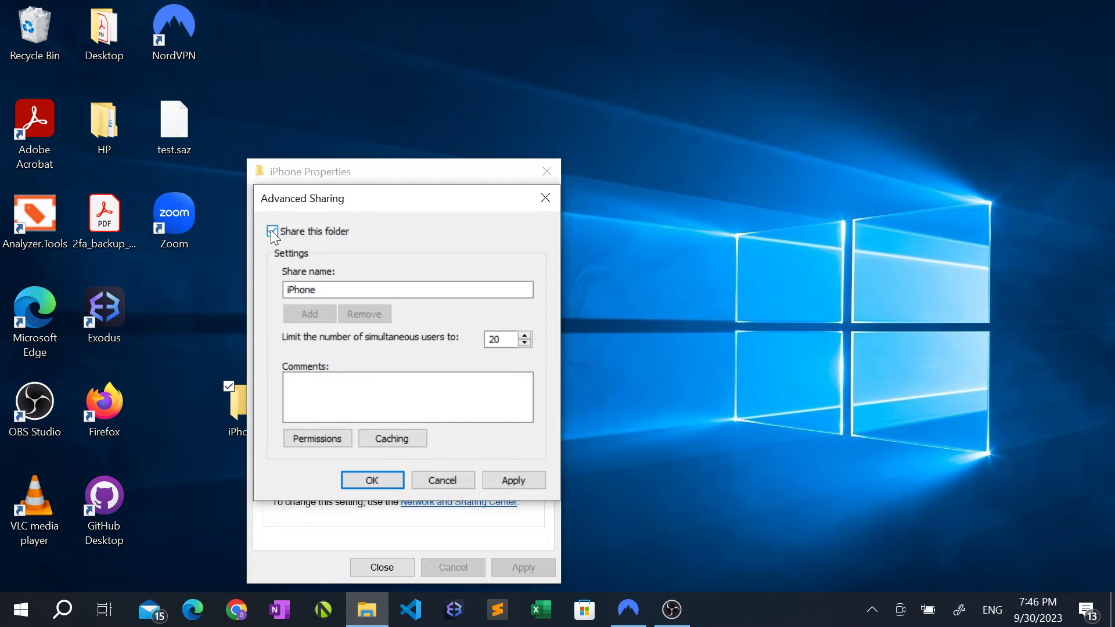
left_click(319, 439)
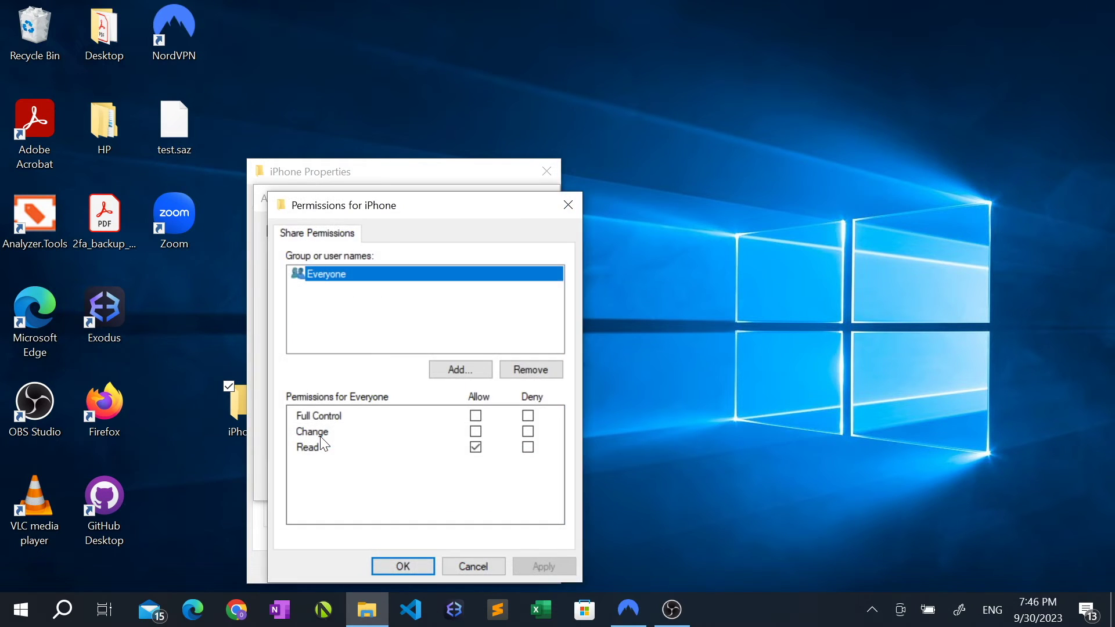
left_click(450, 377)
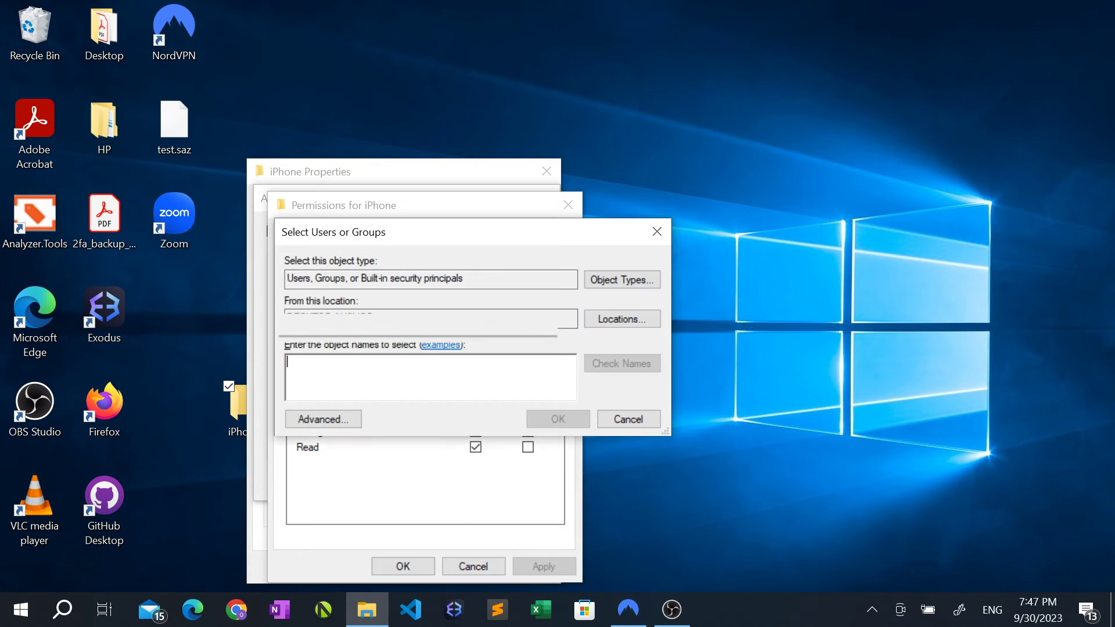
type("ipho")
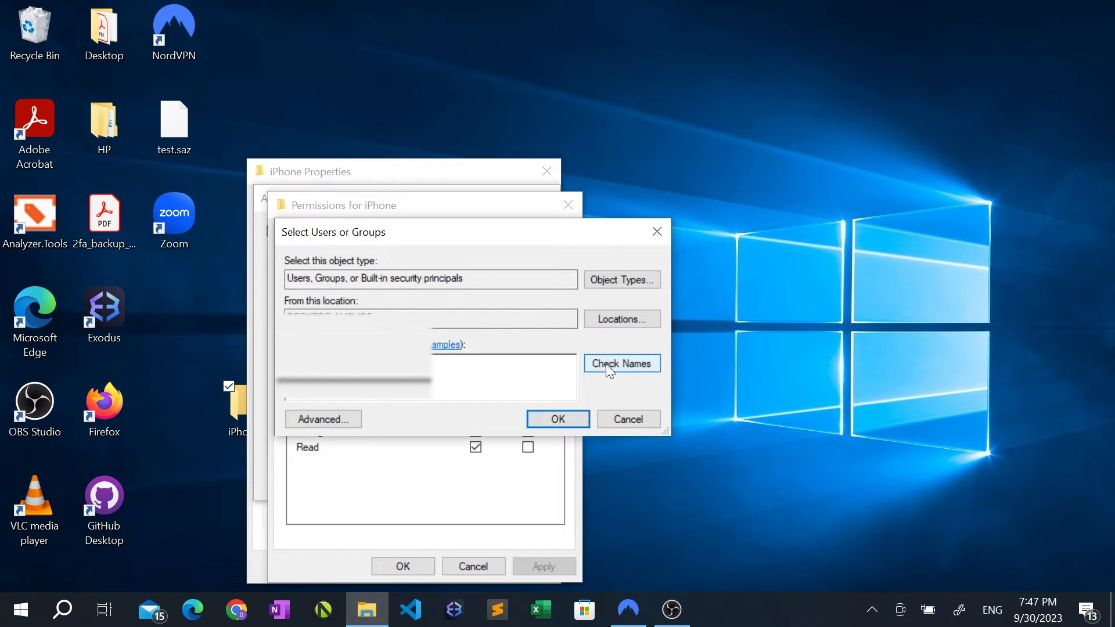
left_click(605, 364)
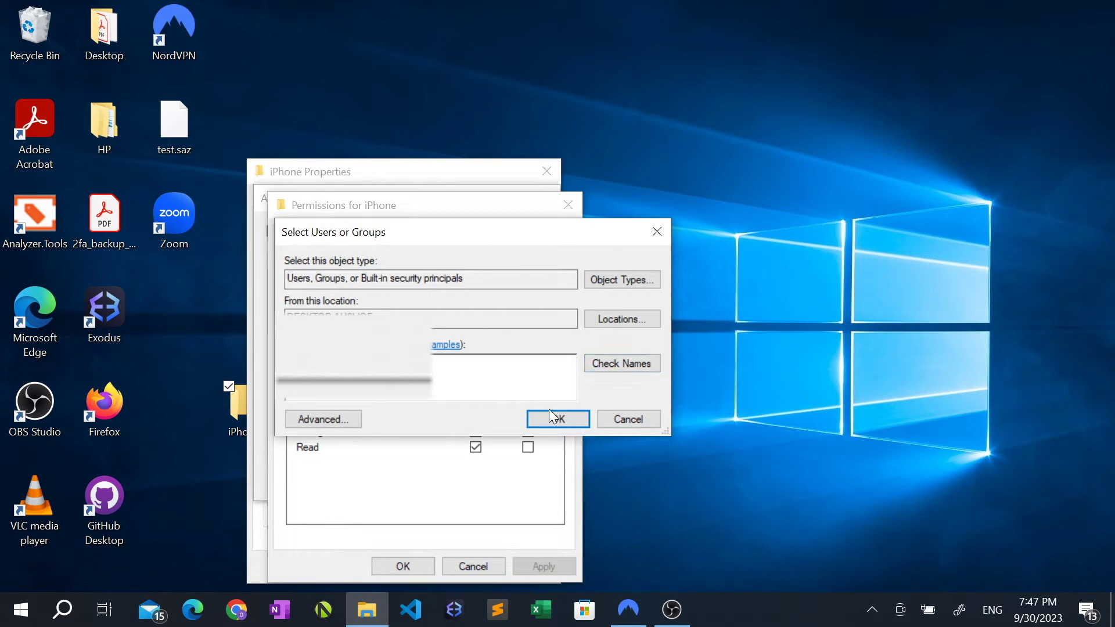
left_click(549, 419)
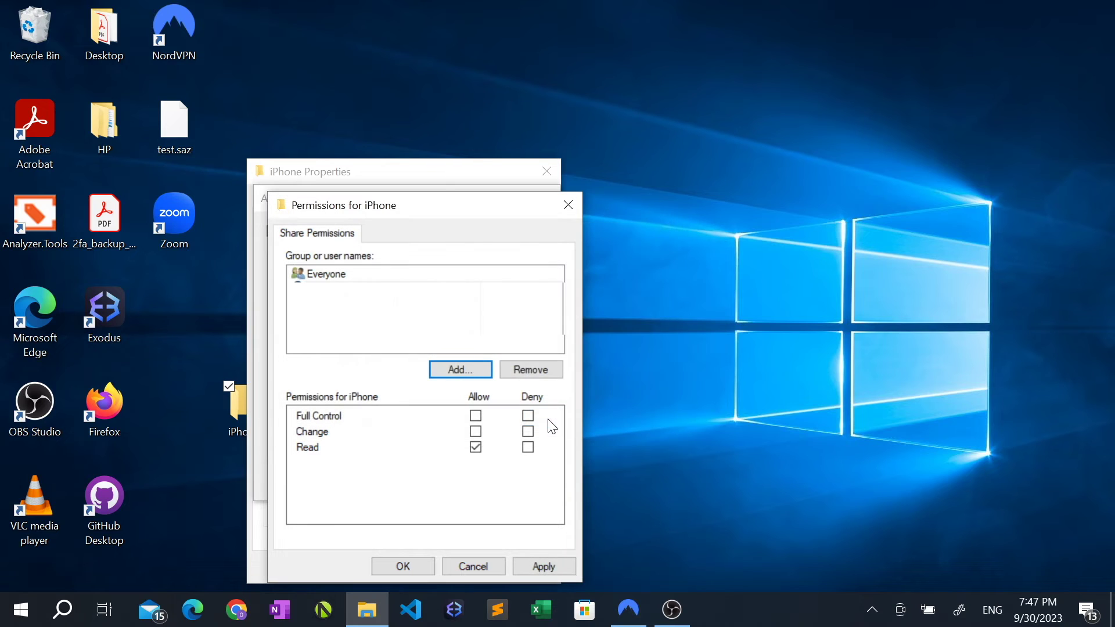
Allow Full Control for the added user, apply the settings, and close the folder properties
left_click(476, 417)
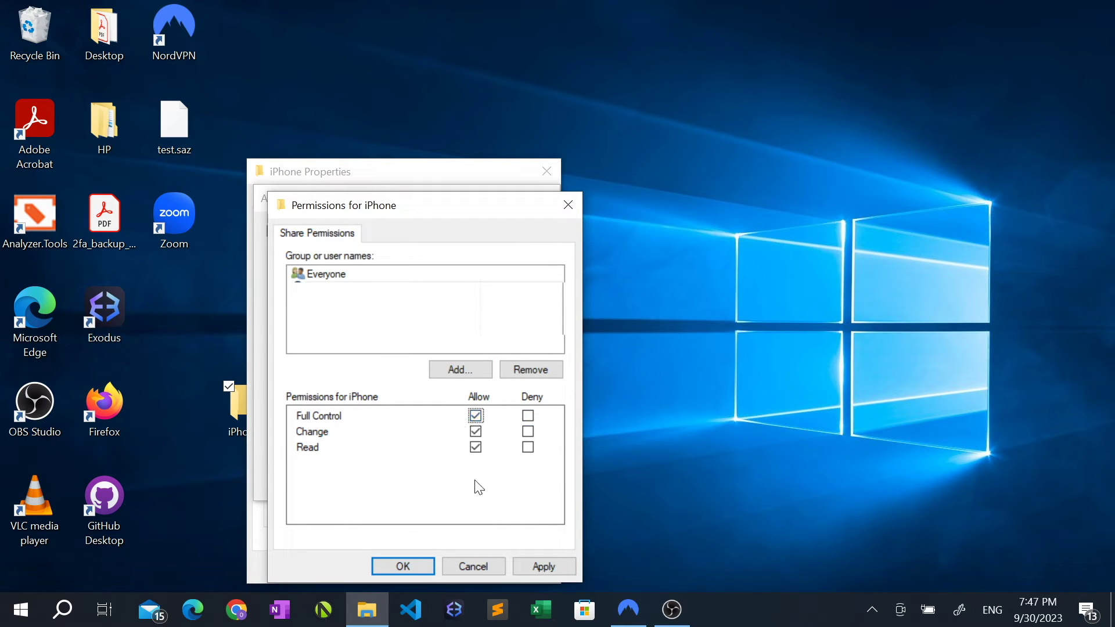
left_click(534, 566)
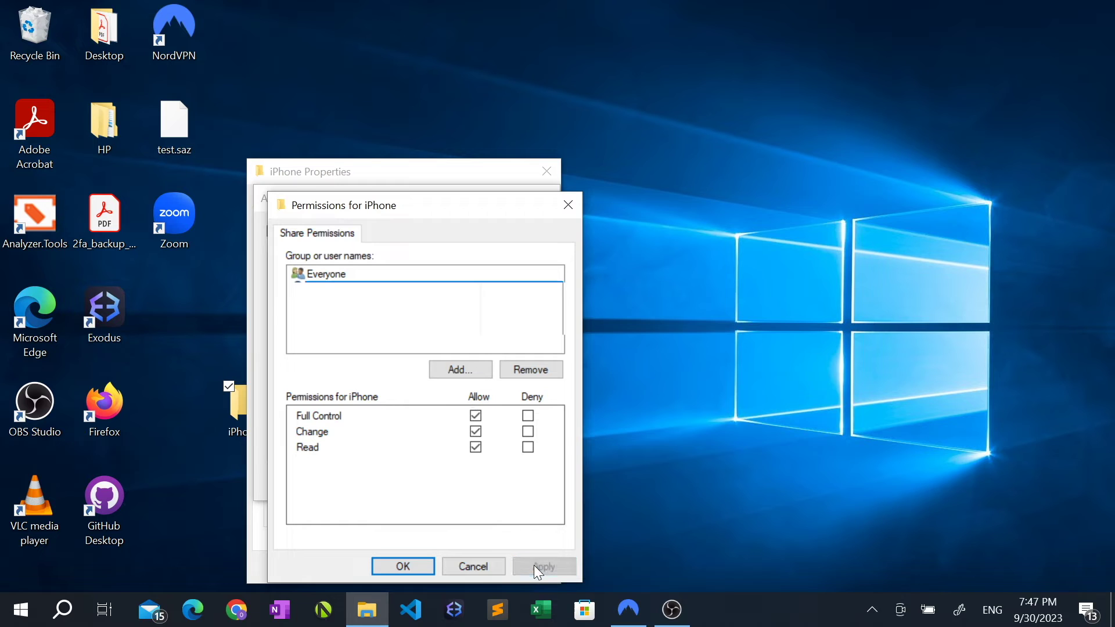
left_click(403, 566)
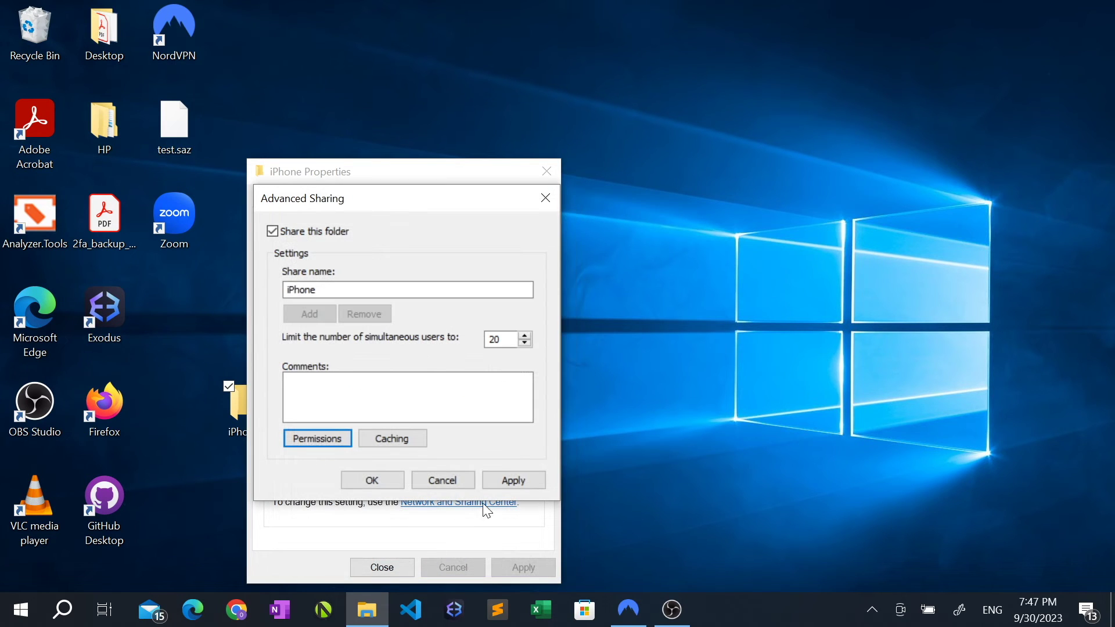
left_click(522, 484)
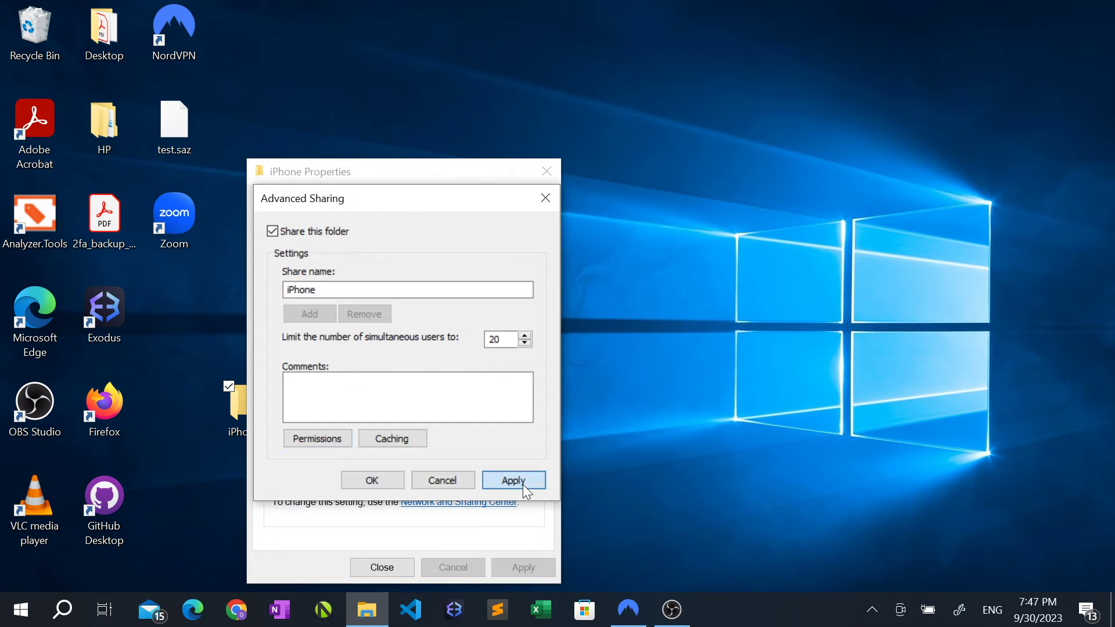
left_click(383, 487)
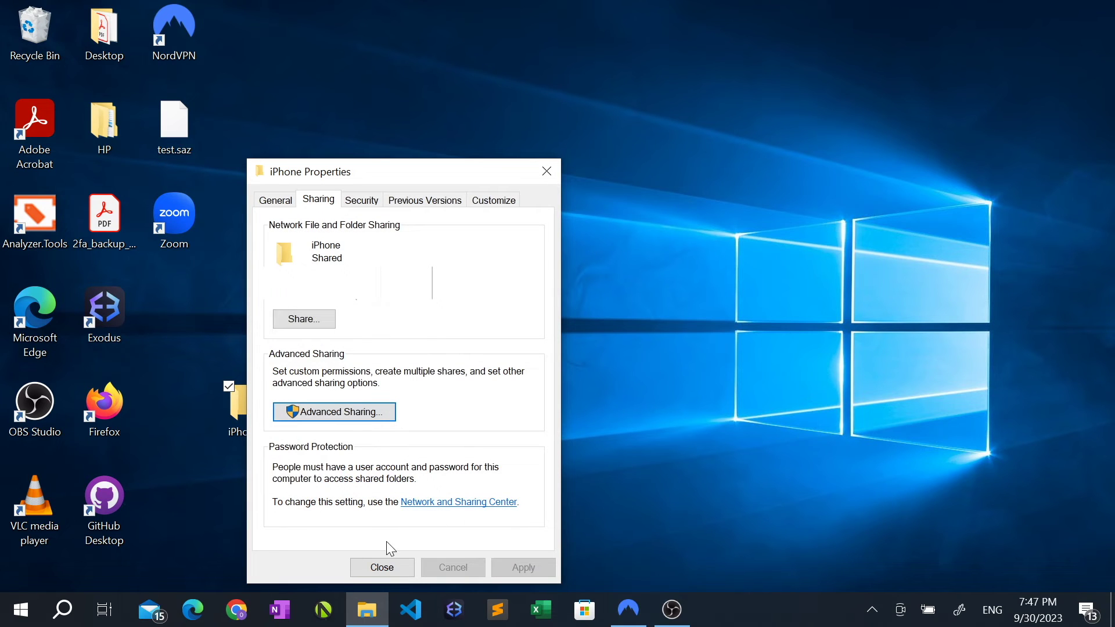
left_click(383, 568)
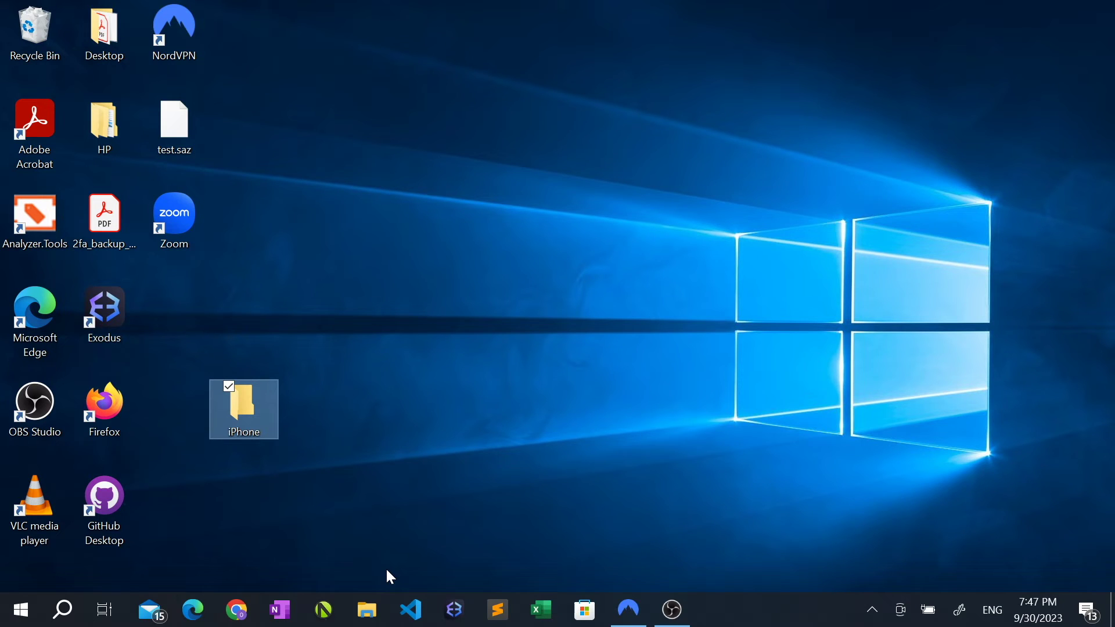
Launch Command Prompt via search and run ipconfig | find "IPv4" to get the PC's address
left_click(65, 611)
type("cmd")
key("Return")
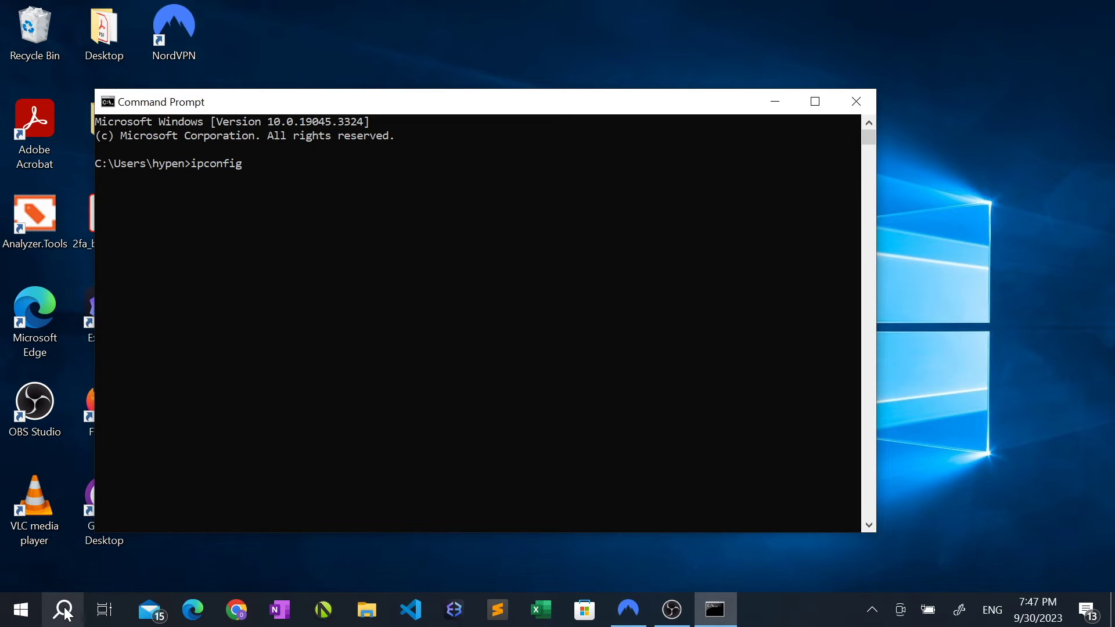
type("| find \"IPv4")
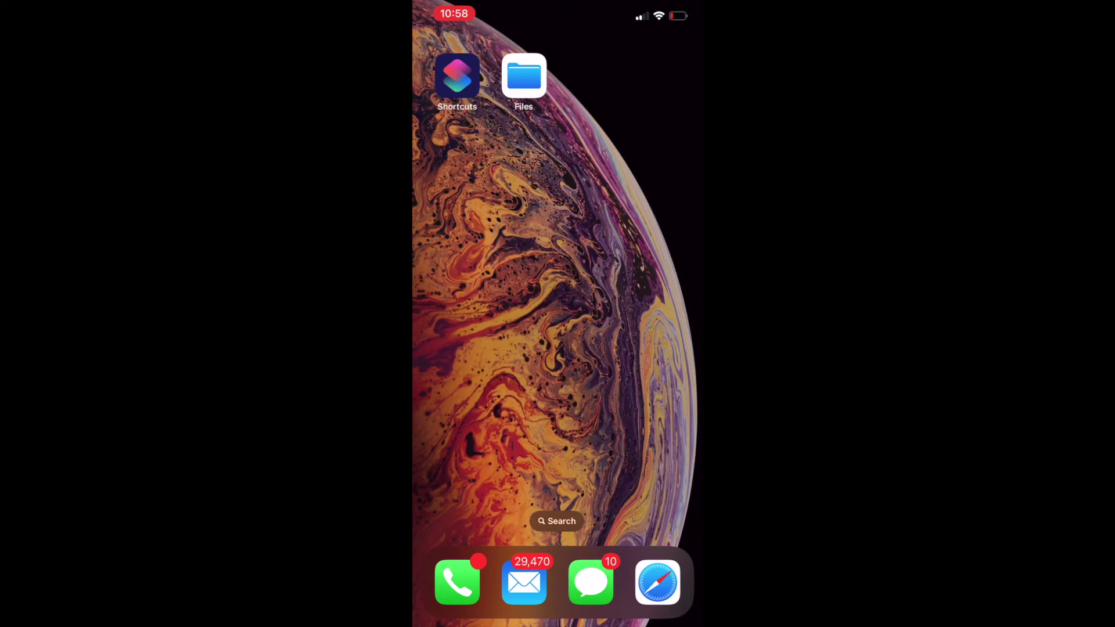
In the Files app, connect to the server at 192.168.0.251
left_click(524, 75)
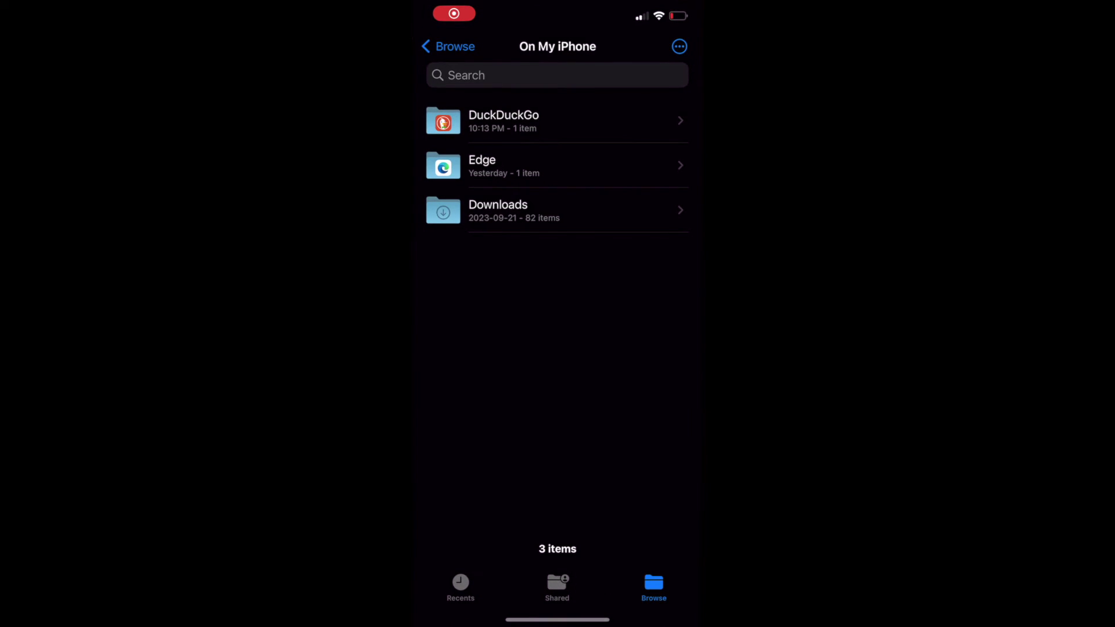
left_click(679, 46)
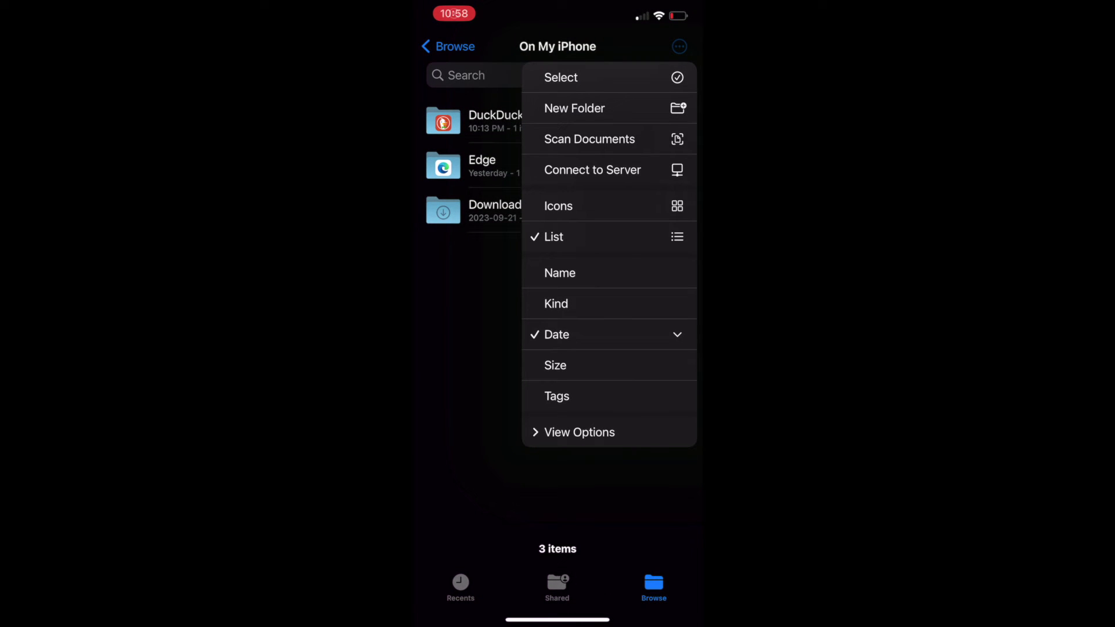
left_click(593, 170)
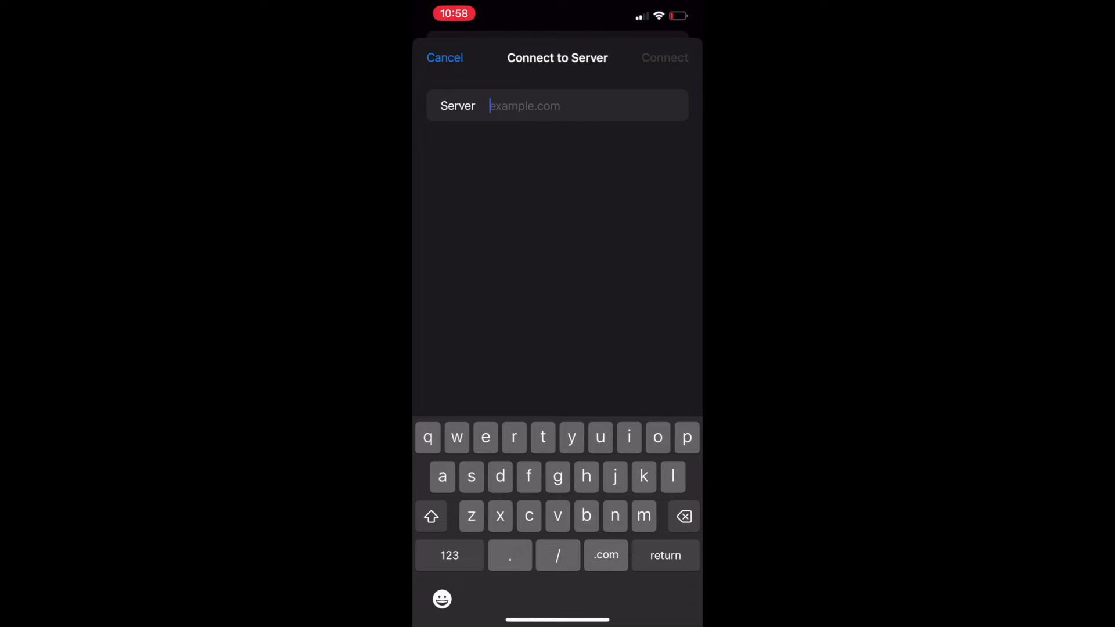
type("192.168.0.251")
left_click(665, 57)
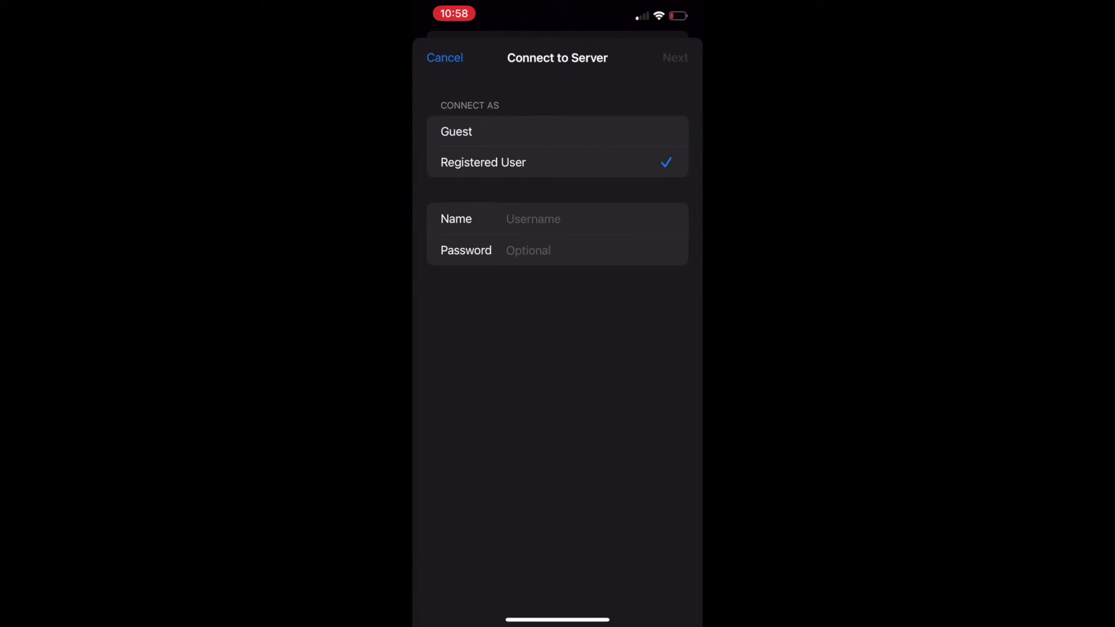
Log in as registered user 'iPhone' to list the server's shares, then return home
left_click(533, 219)
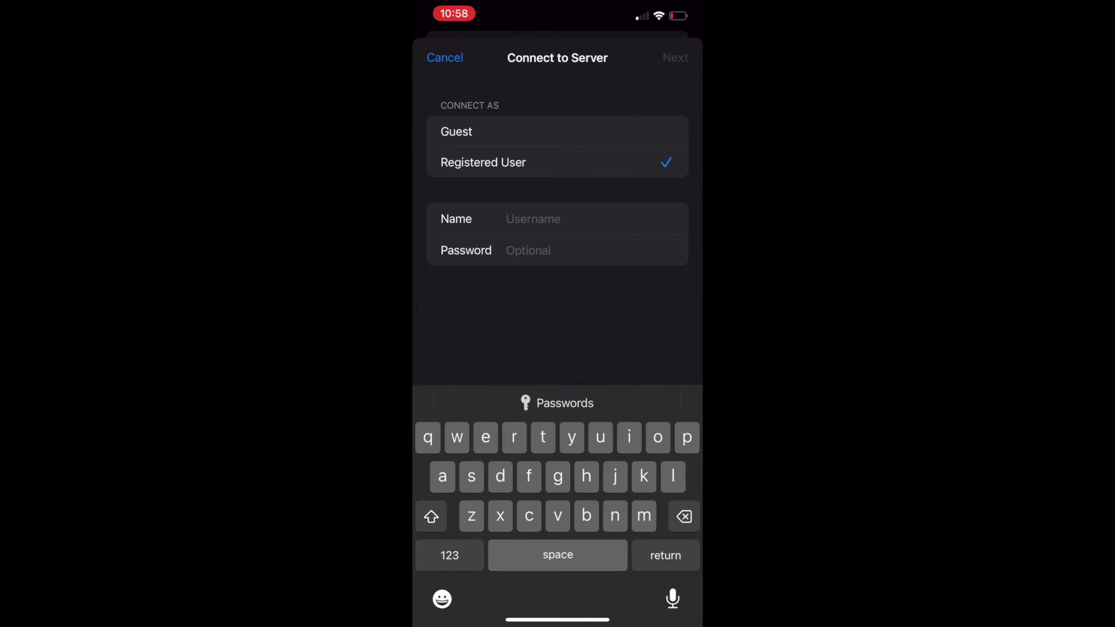
type("iPhone")
key("Return")
left_click(581, 250)
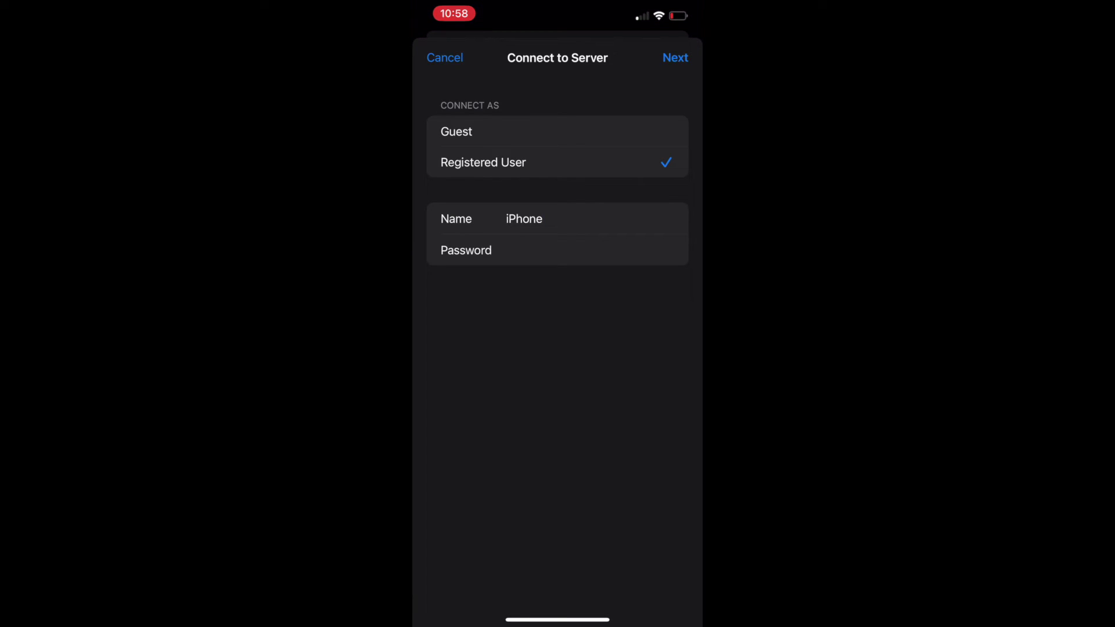
key("Return")
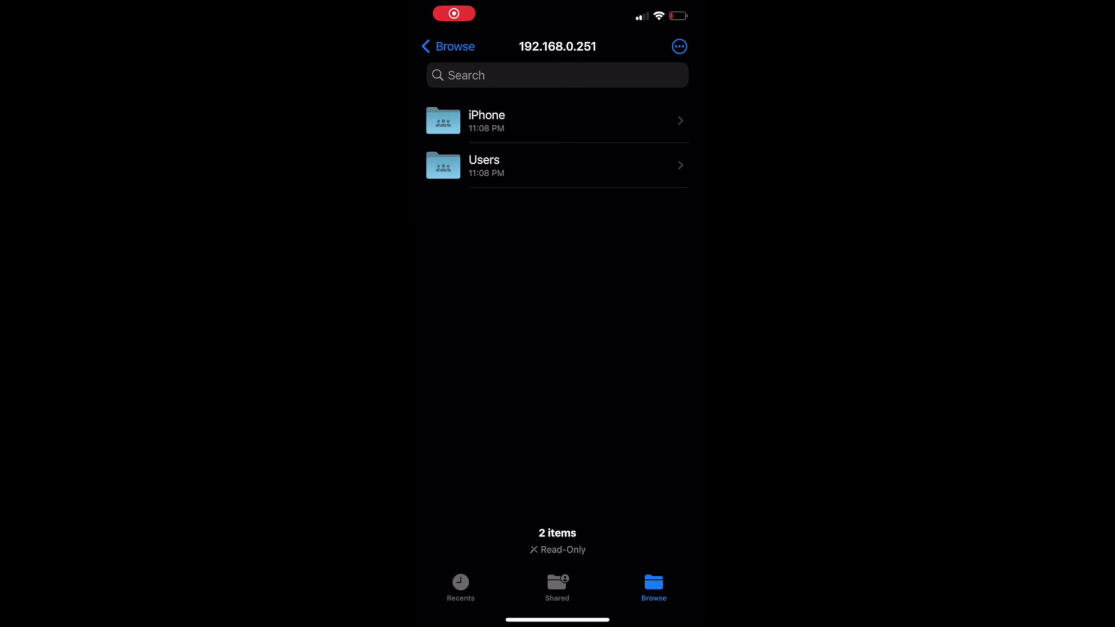
left_click_drag(557, 620, 557, 349)
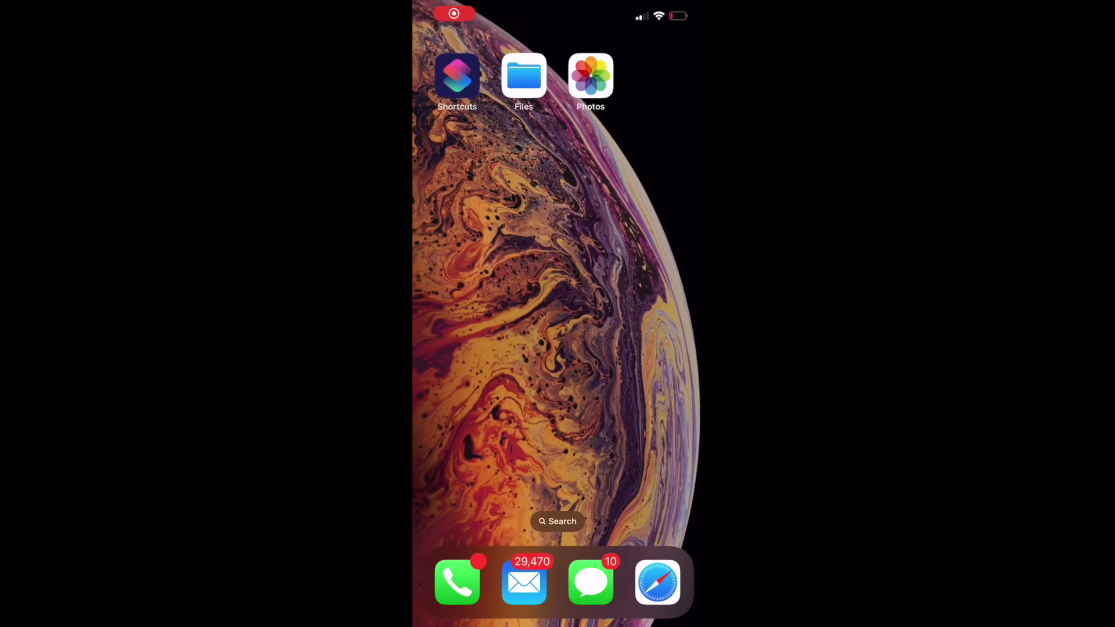
Select the two pumpkin photos in Photos Recents for sharing
left_click(590, 75)
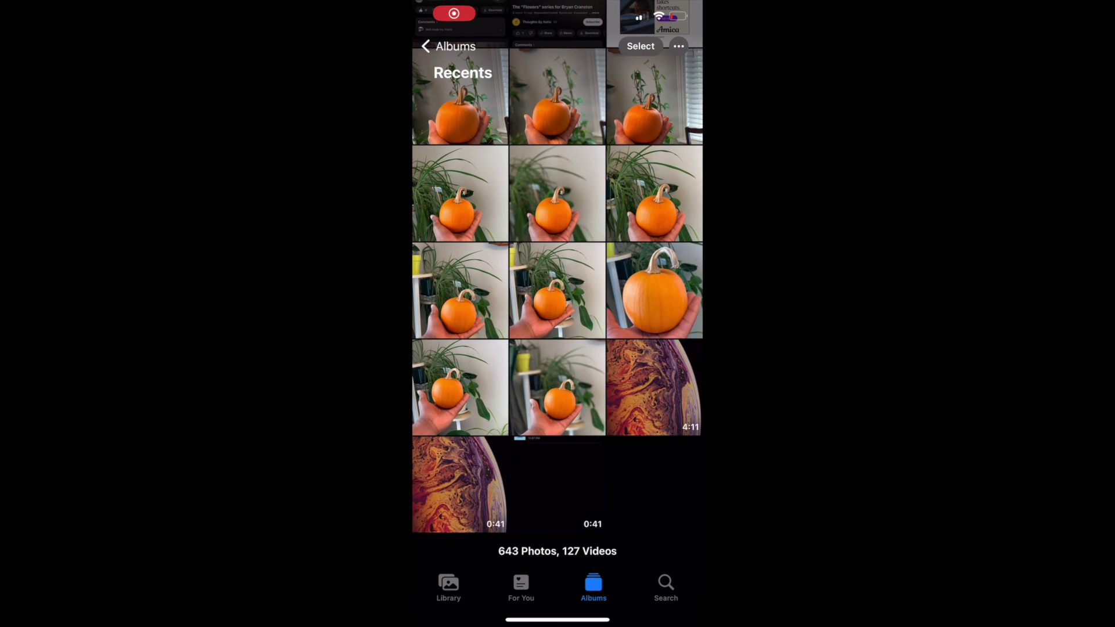
left_click(640, 46)
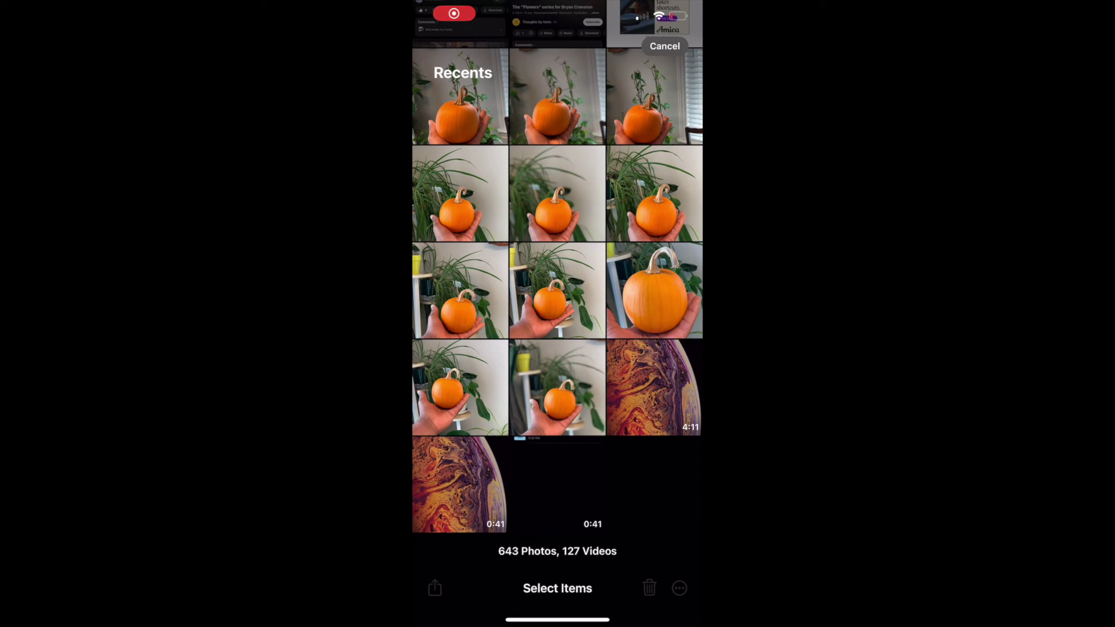
left_click(557, 387)
left_click(460, 387)
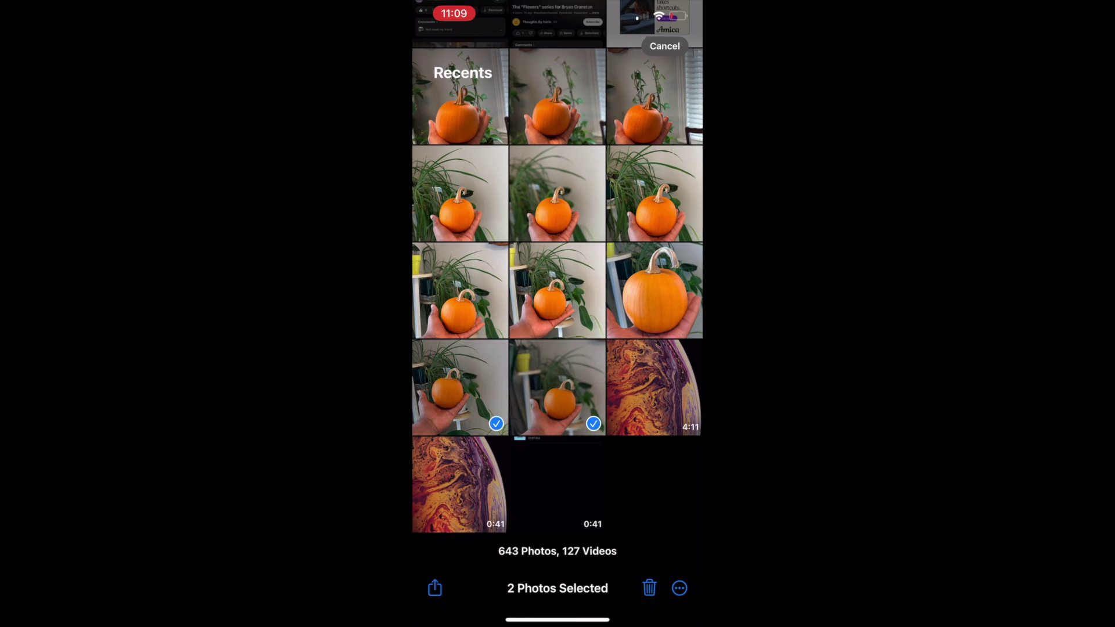
left_click(435, 589)
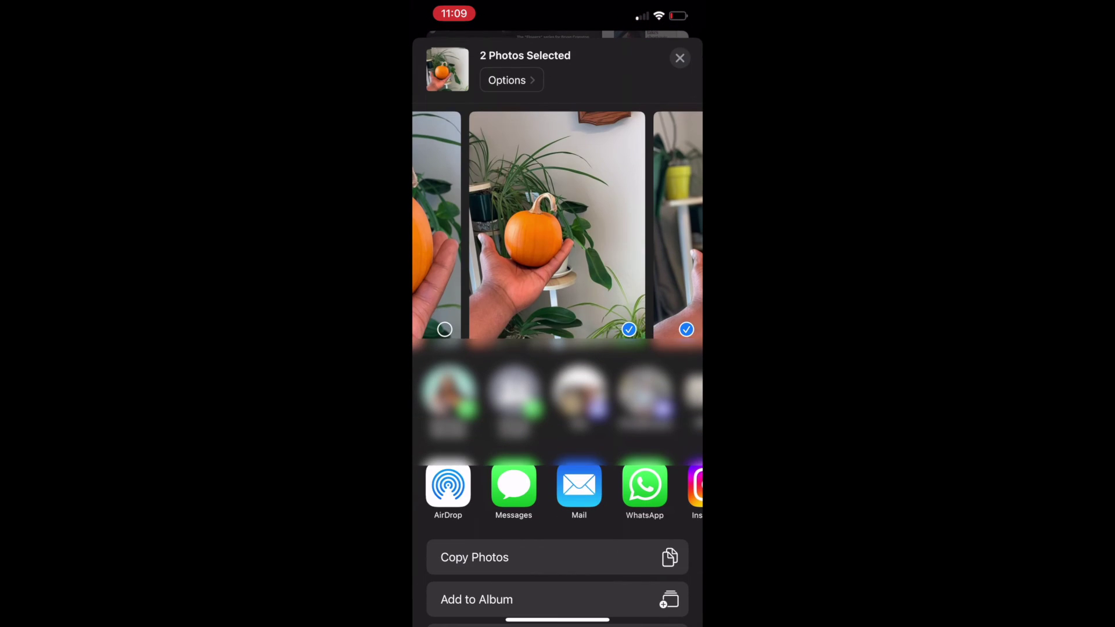
Save both photos to Files in the iPhone folder on server 192.168.0.251
scroll(557, 349, "down", 3)
left_click(474, 436)
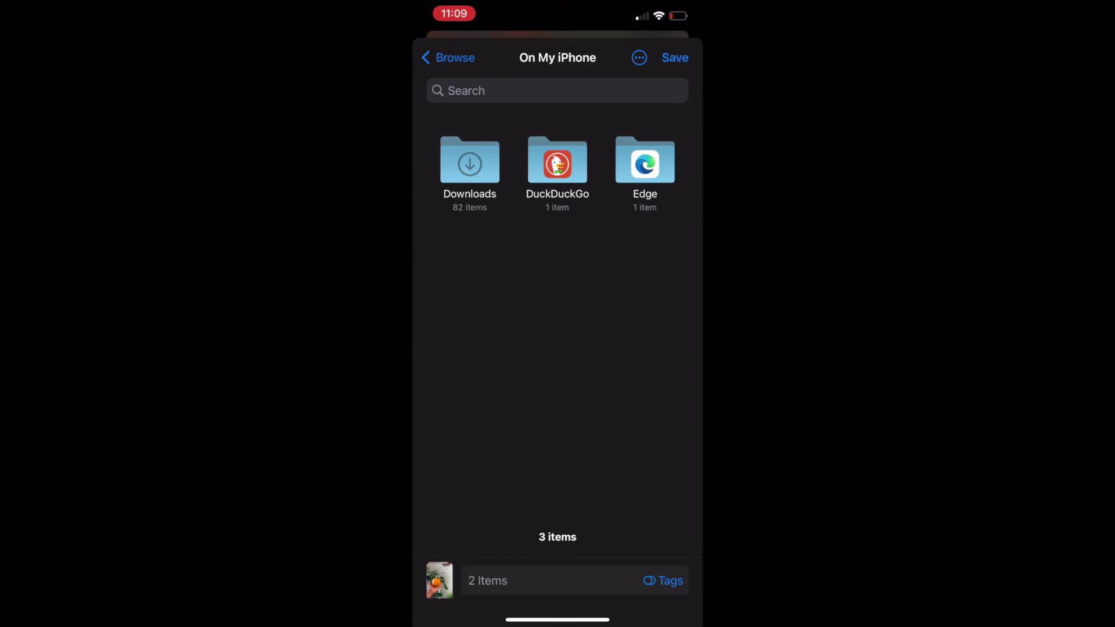
left_click(449, 57)
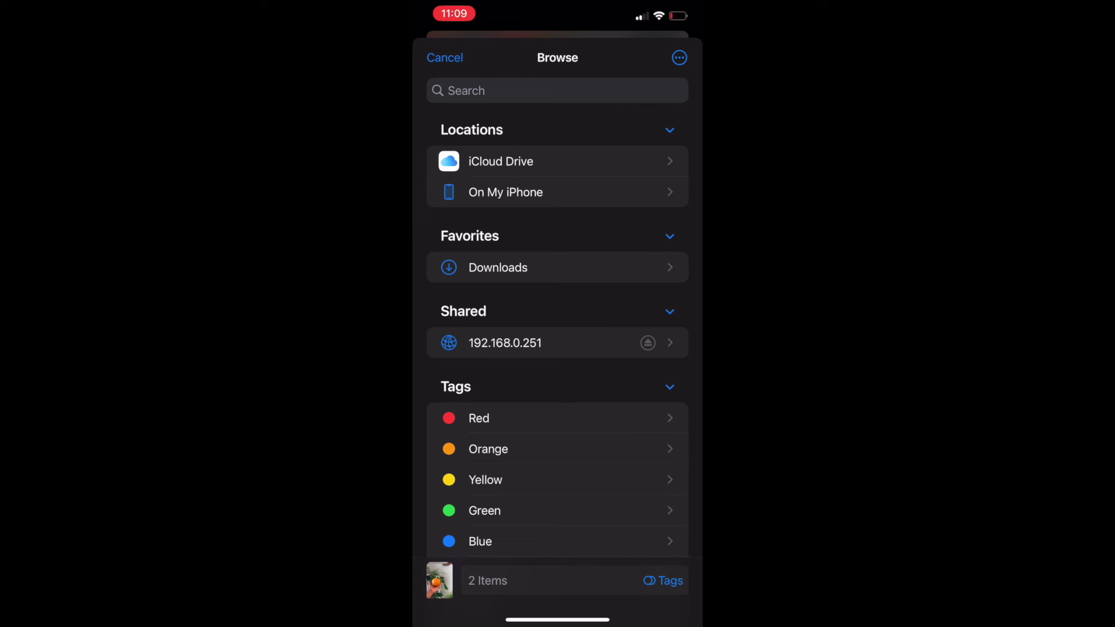
left_click(505, 342)
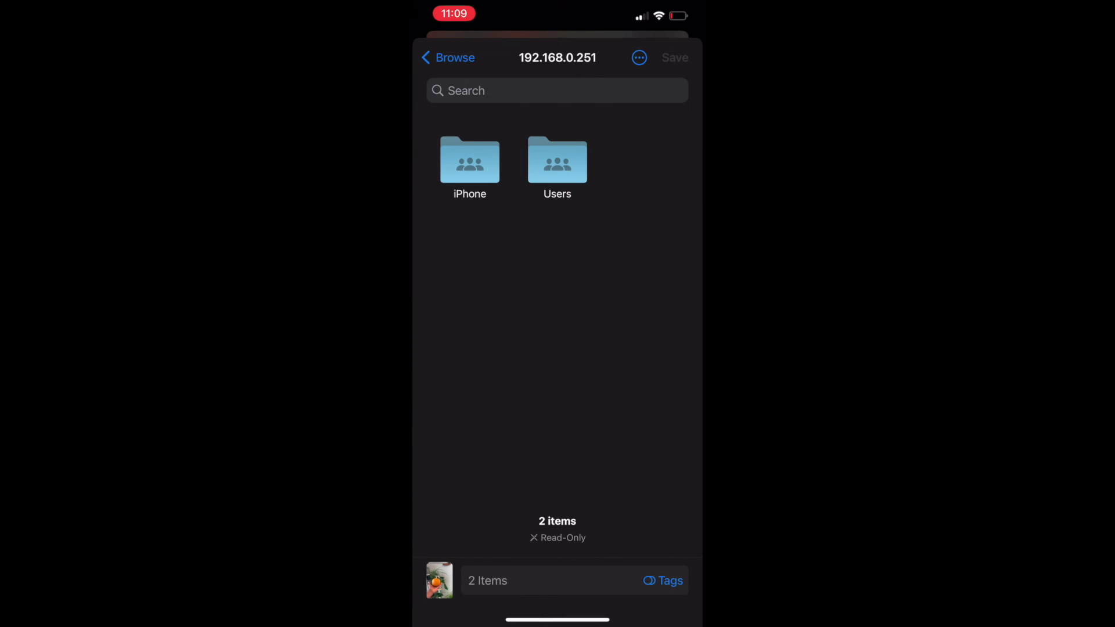
left_click(470, 161)
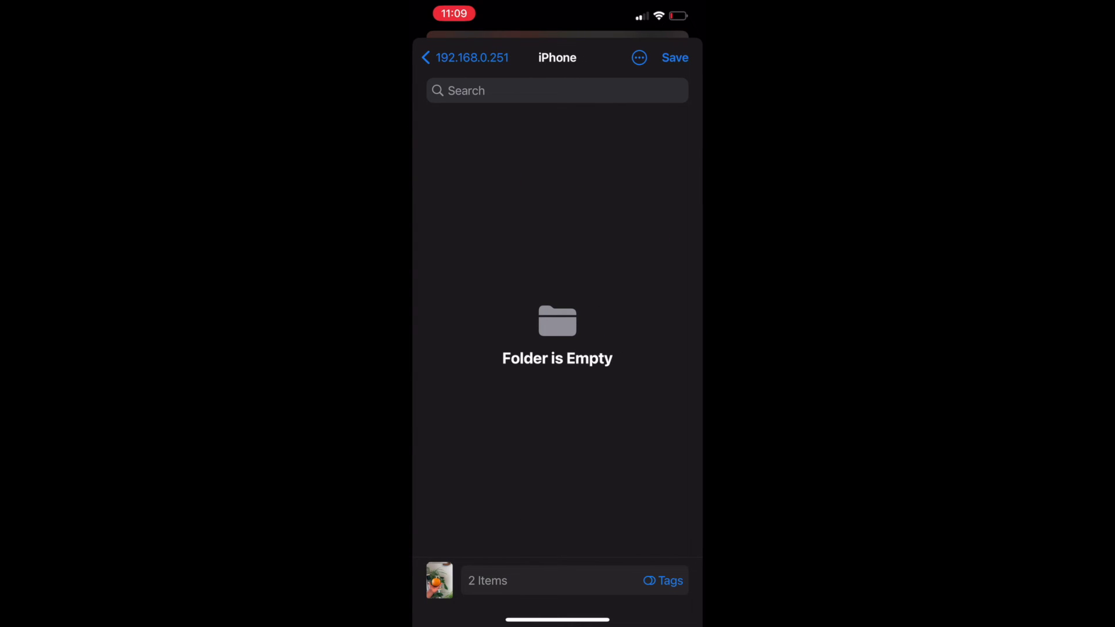
left_click(675, 57)
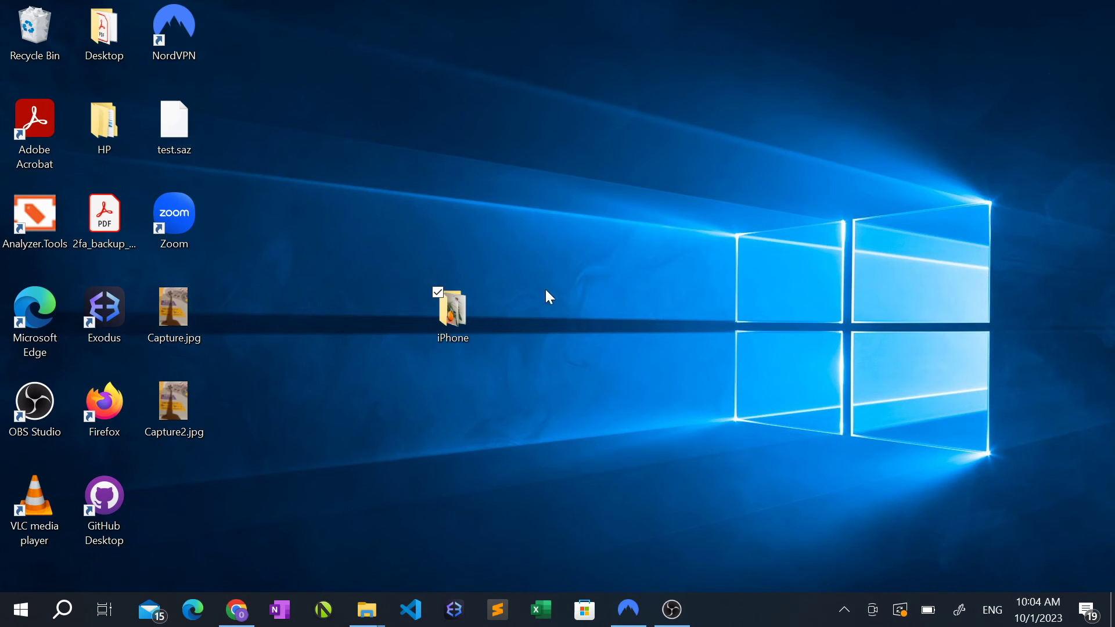
Confirm IMG_0707 and IMG_0708 arrived, then drag Capture.jpg and Capture2.jpg into the iPhone folder
double_click(465, 316)
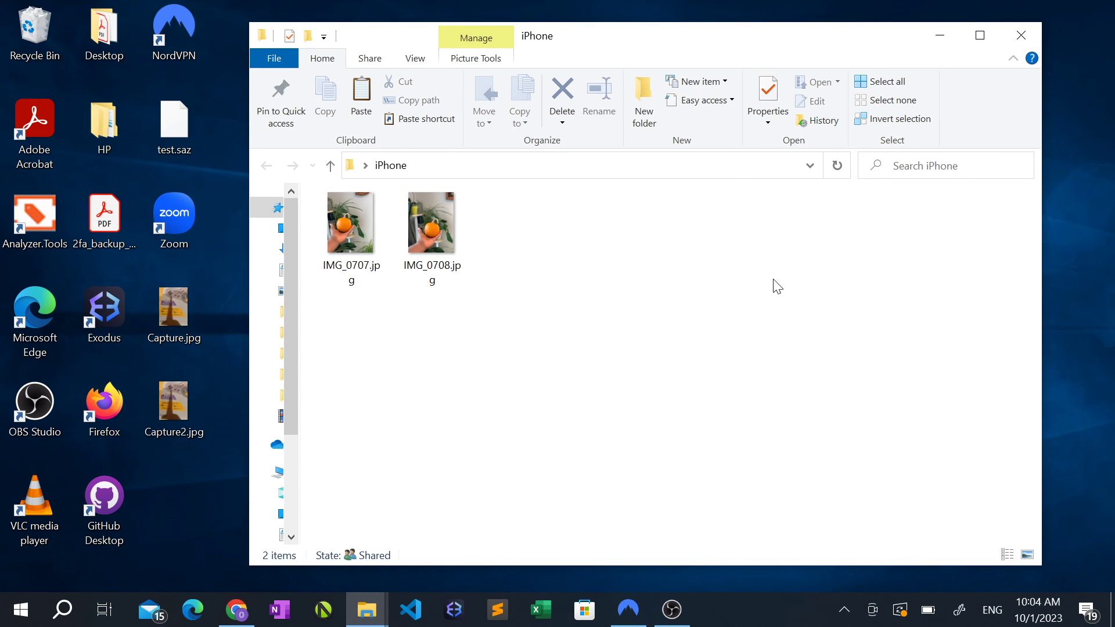
left_click(1022, 41)
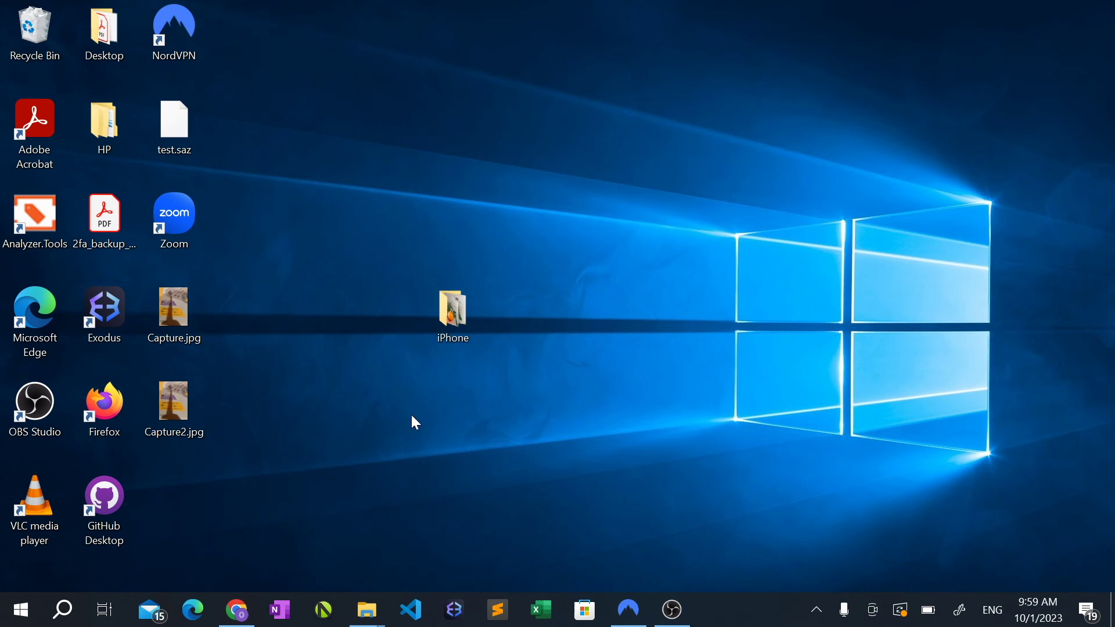
left_click_drag(268, 273, 160, 389)
left_click_drag(184, 322, 451, 315)
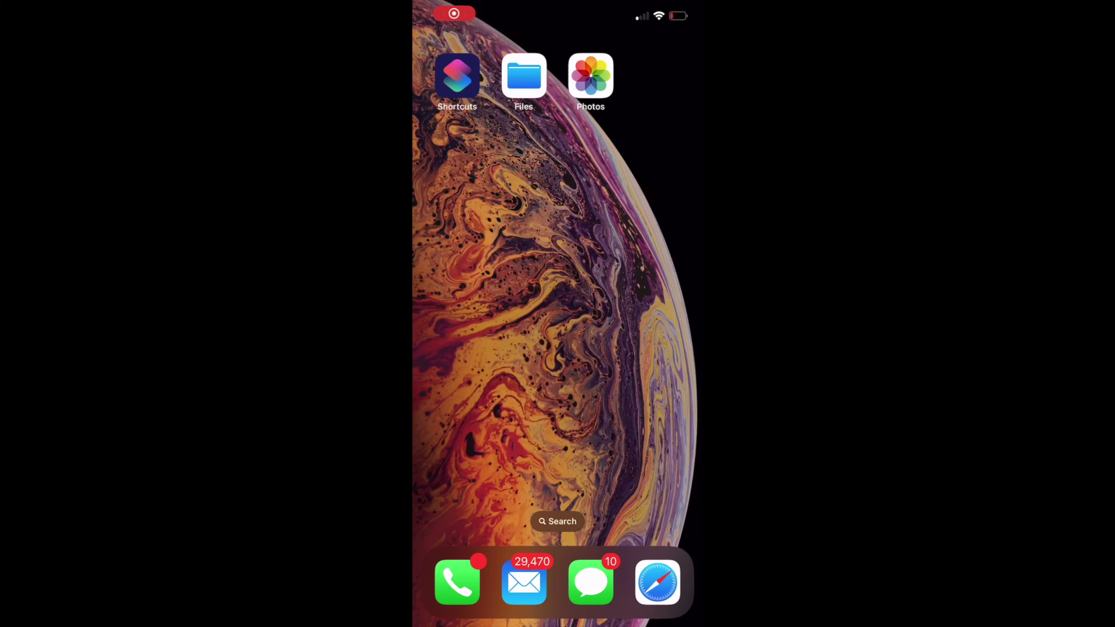
Save the capture2 image from the server's iPhone folder to the Photos library
left_click(524, 76)
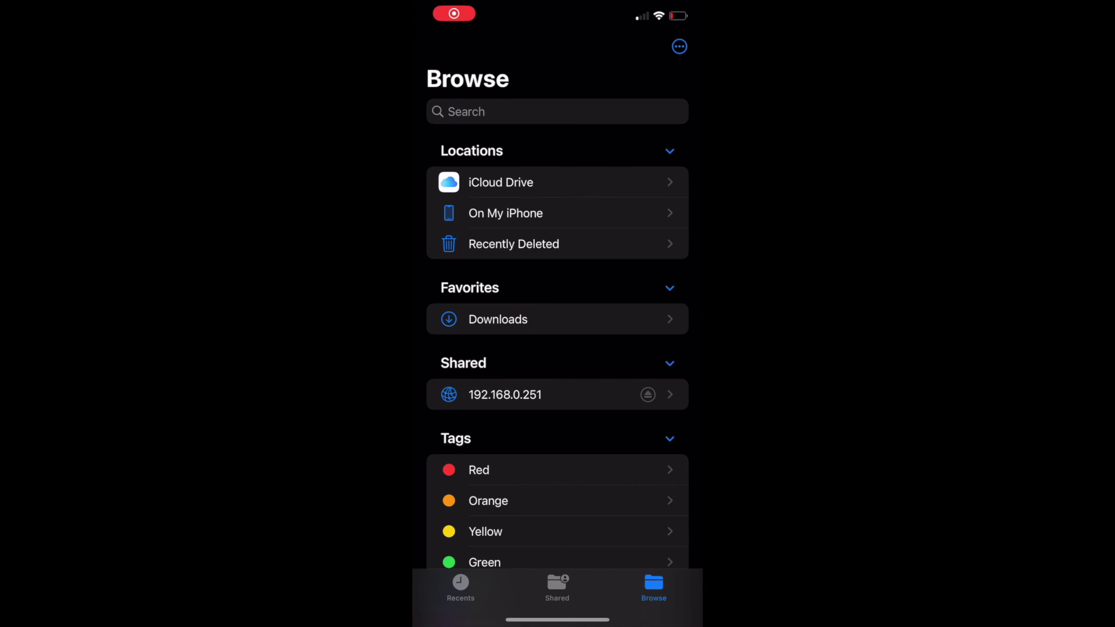
left_click(504, 395)
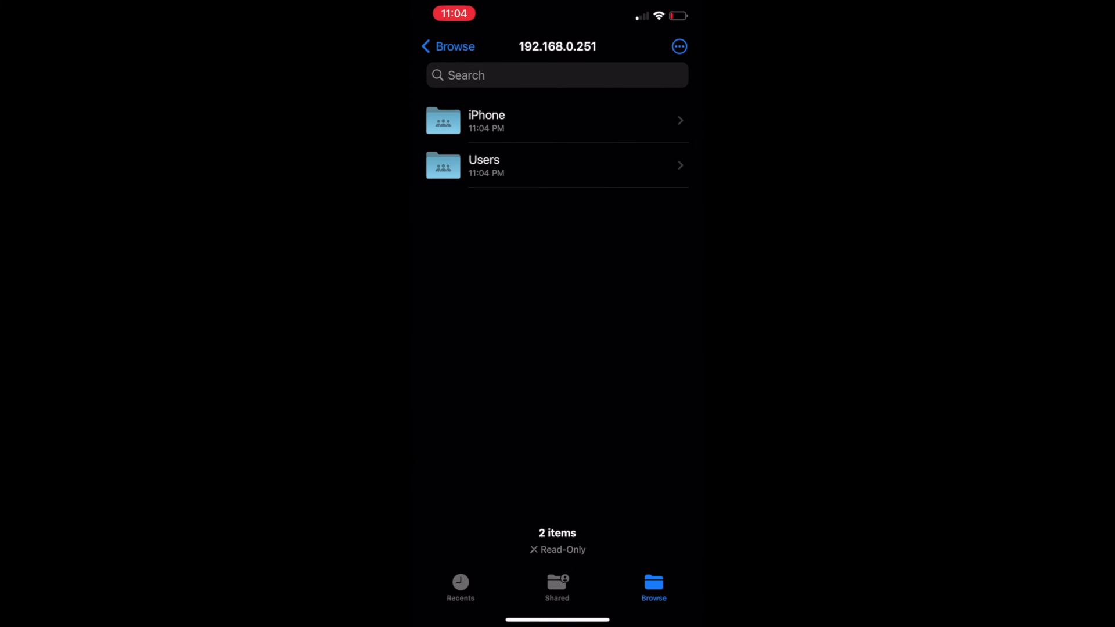
left_click(487, 120)
left_click(492, 209)
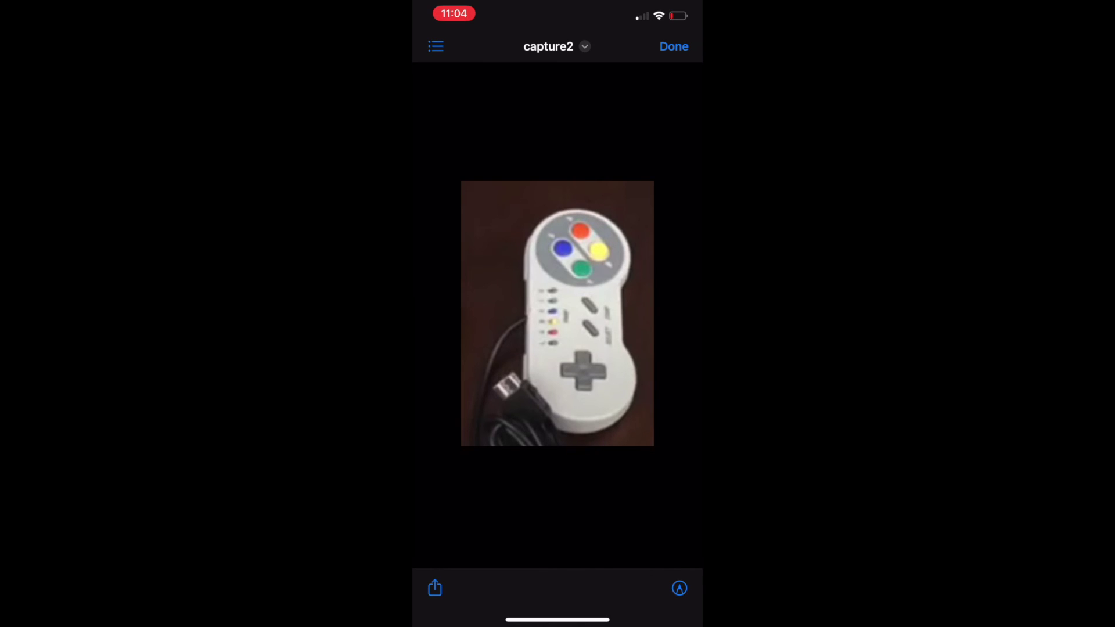
left_click(435, 588)
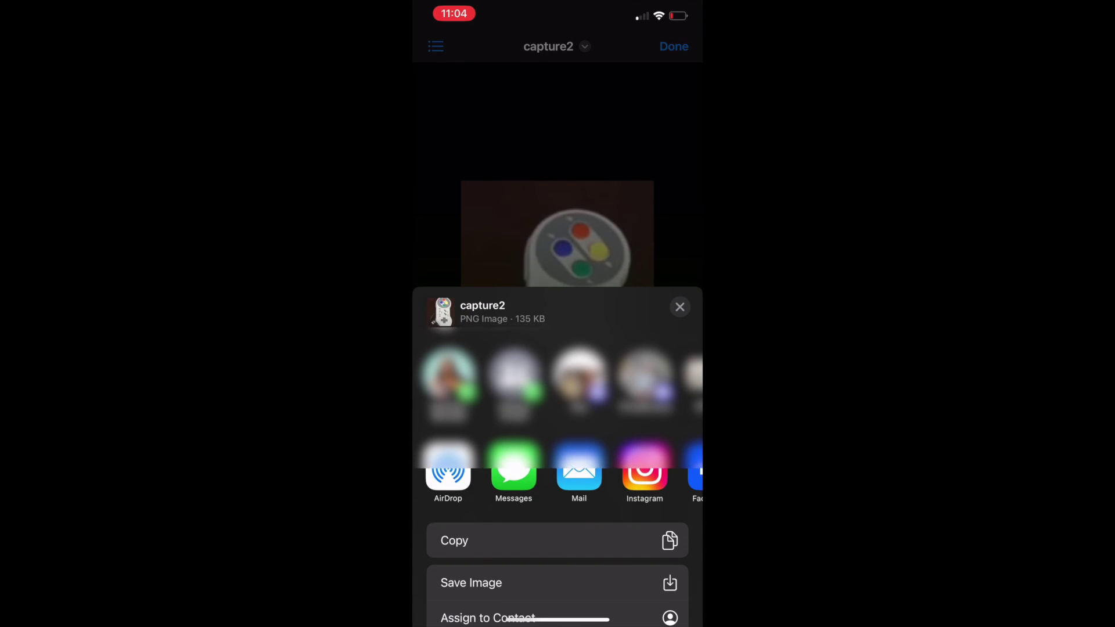
left_click(679, 306)
left_click(674, 46)
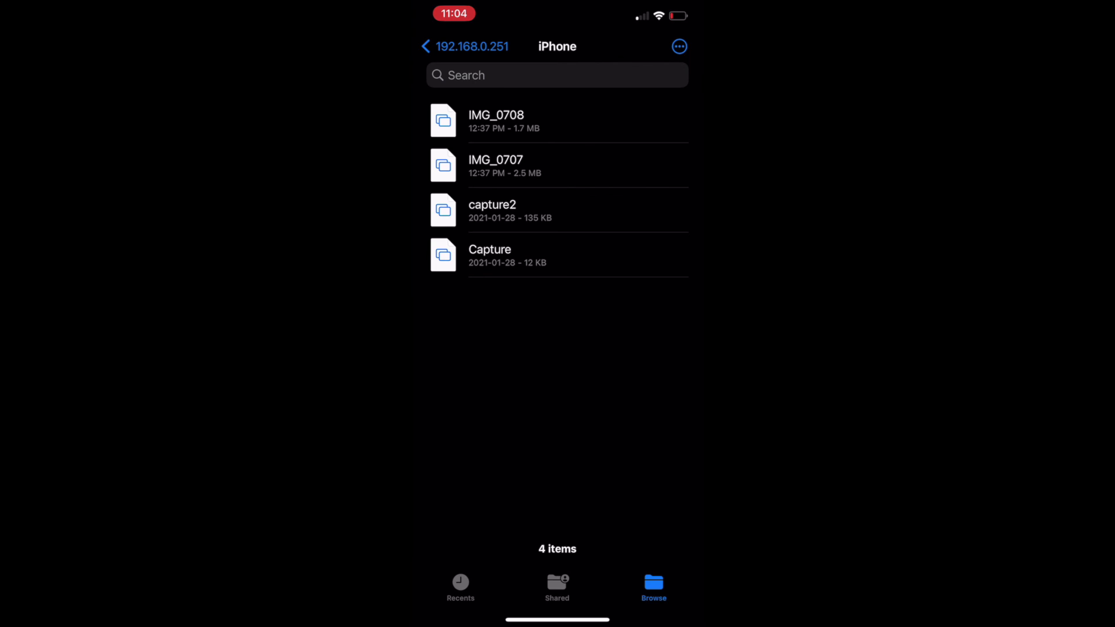
left_click_drag(558, 619, 557, 349)
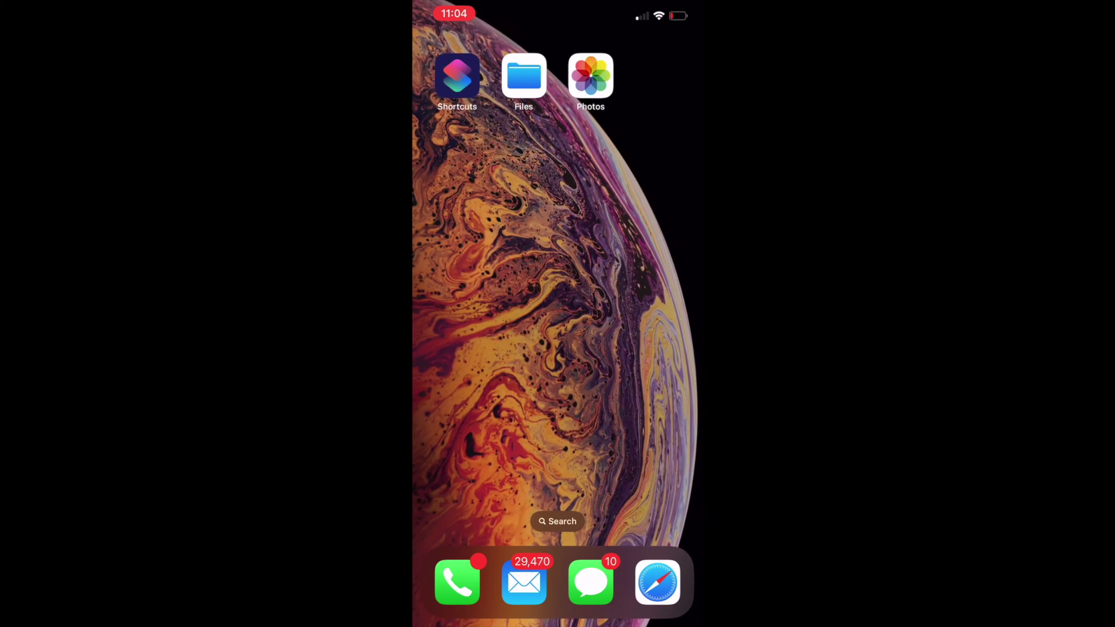
Check the saved game-controller photos in the Photos Recents album
left_click(590, 75)
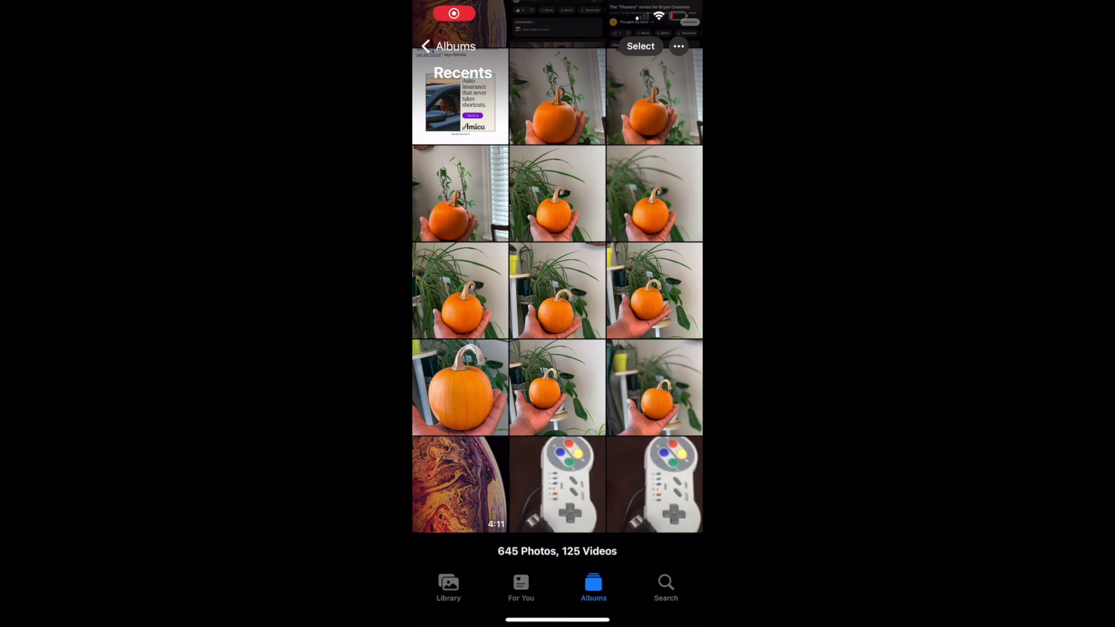
left_click(654, 485)
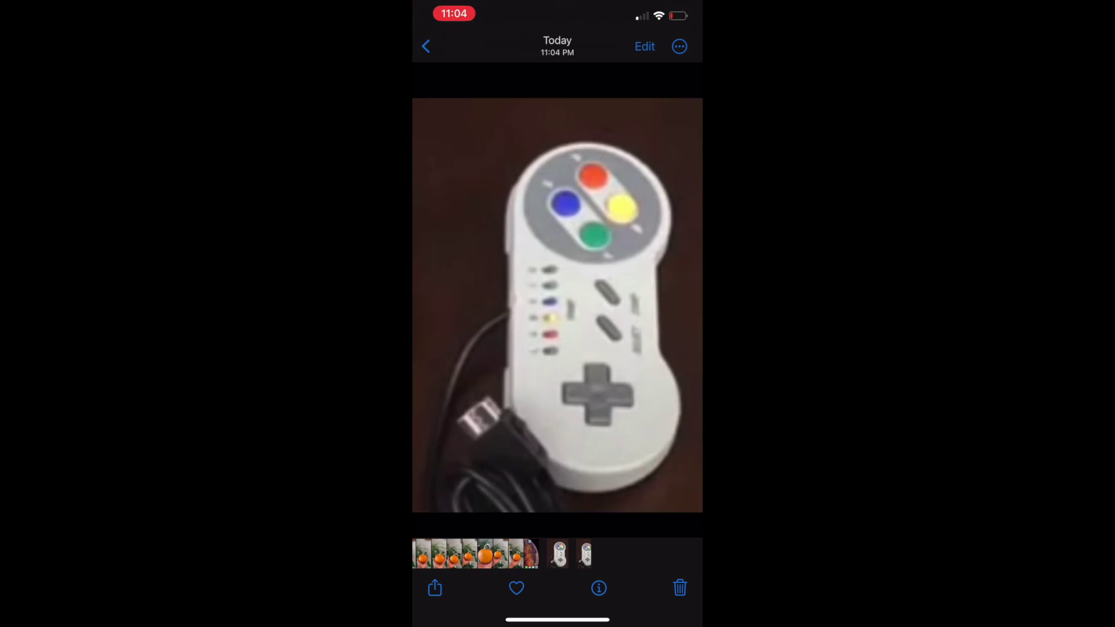
left_click_drag(465, 314, 651, 314)
left_click(426, 46)
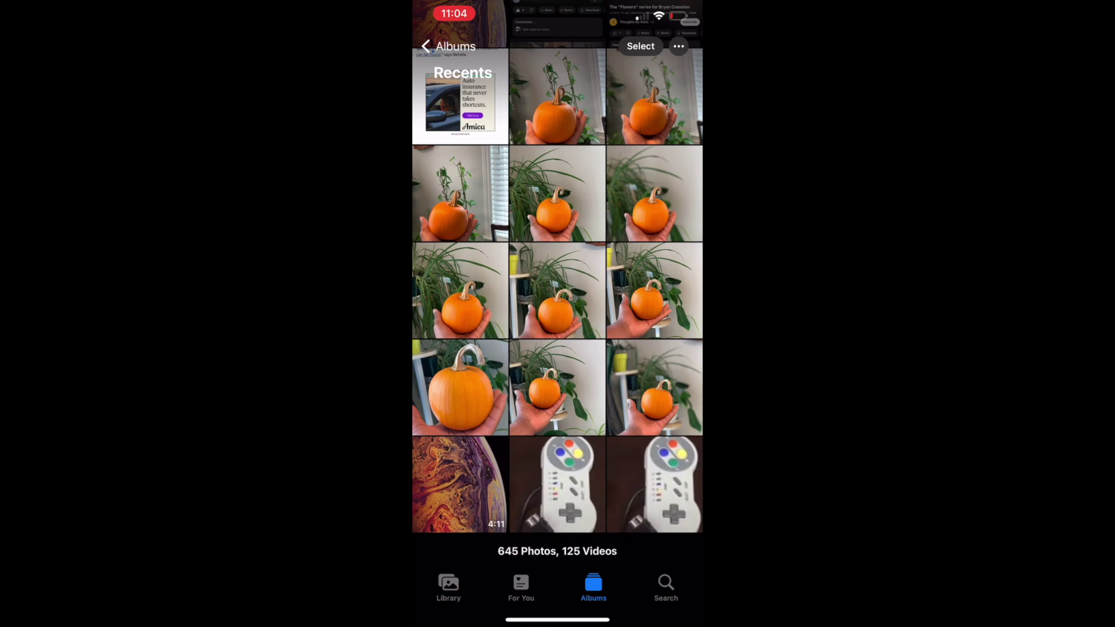